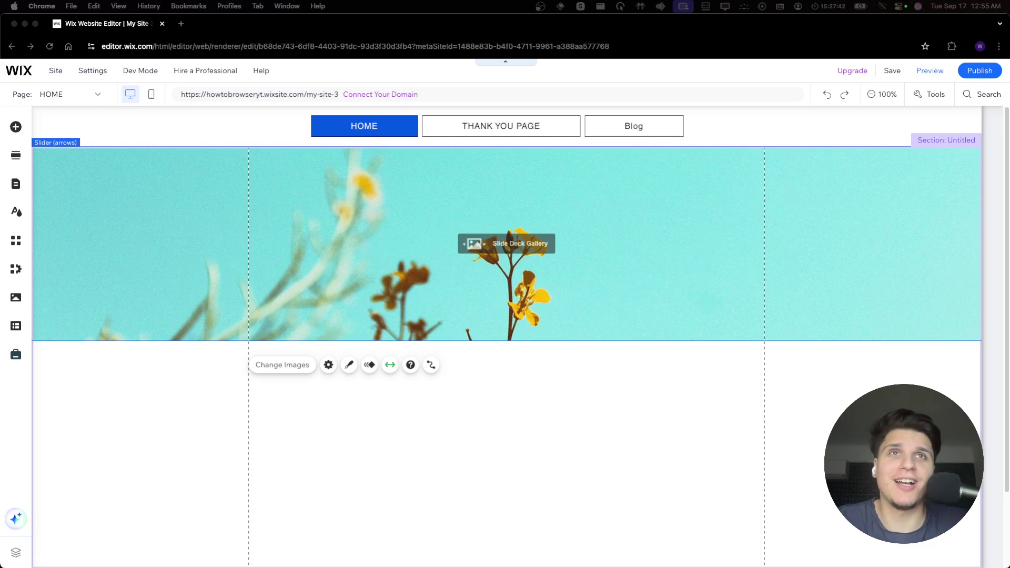
left_click(327, 434)
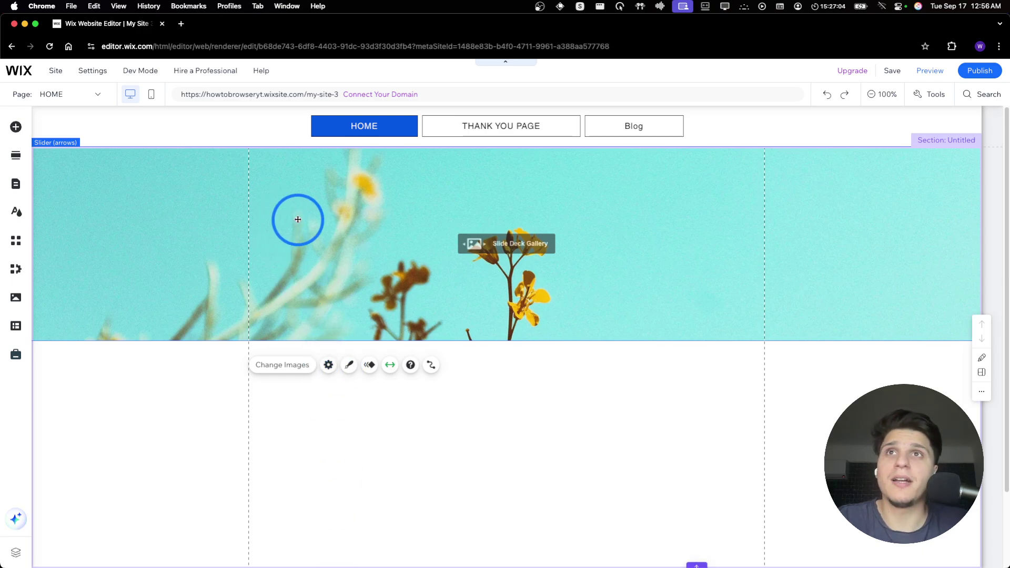
Step: Drag the slider gallery down and back to the top, then bring up the Welcome section templates
left_click_drag(298, 221, 299, 269)
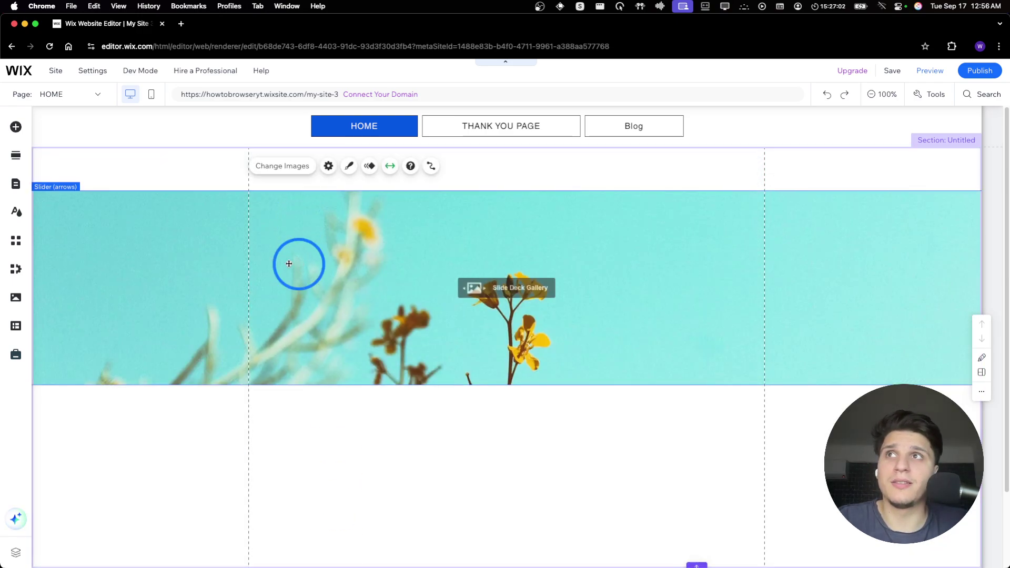
left_click_drag(169, 221, 170, 184)
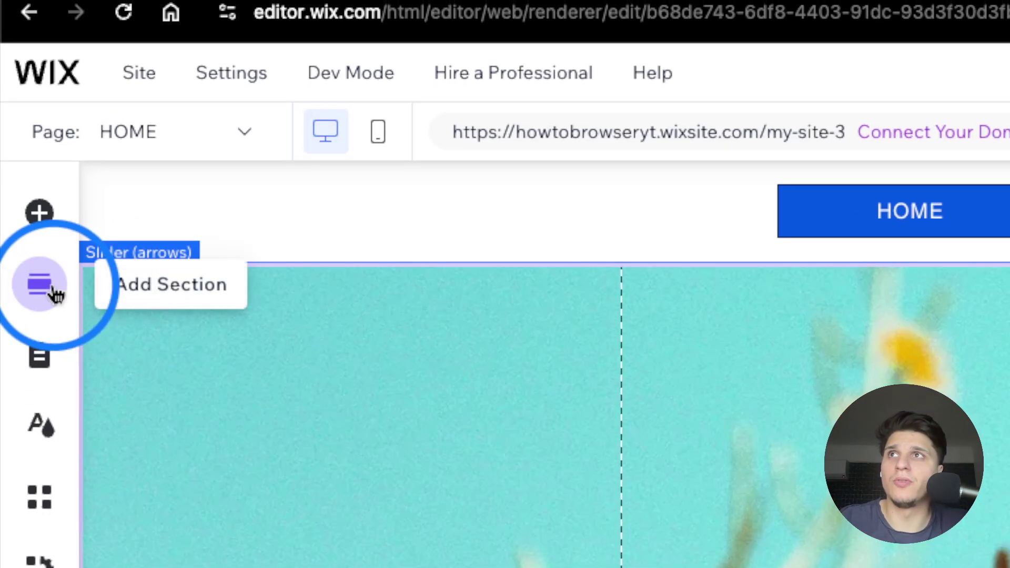
left_click(55, 294)
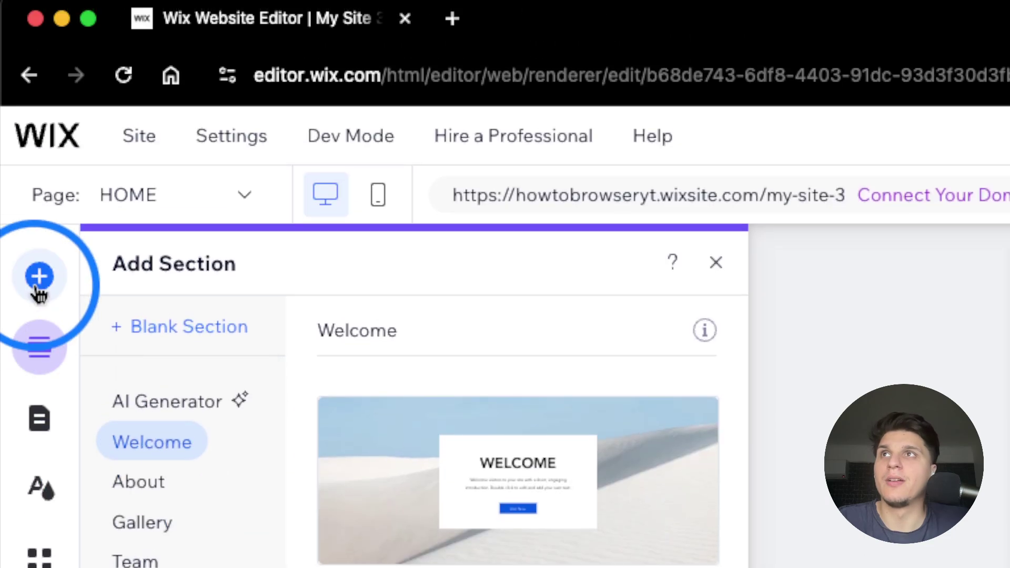
Step: Drop a themed Heading 1 text element over the flower slider gallery
left_click(38, 291)
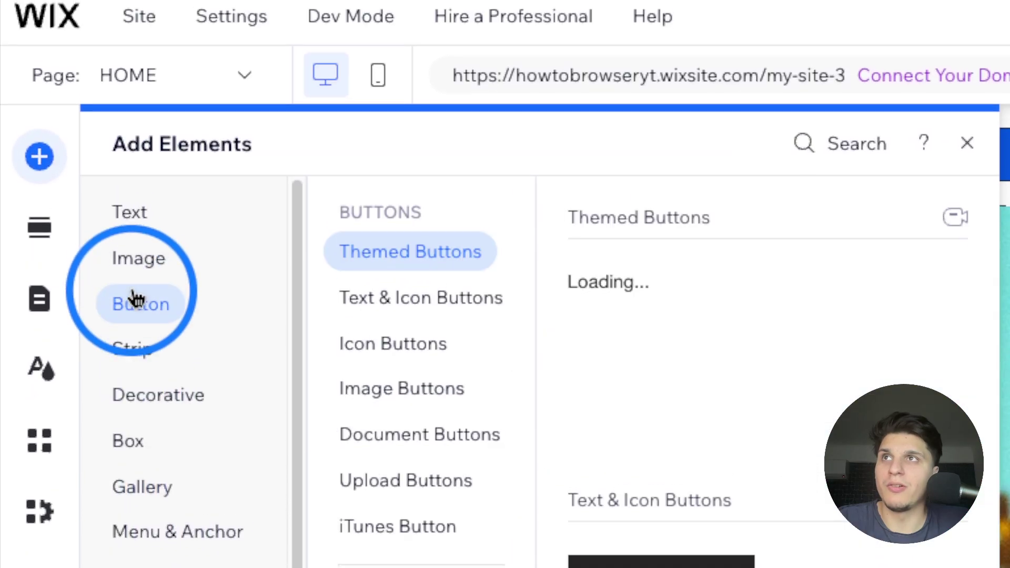
mouse_move(136, 213)
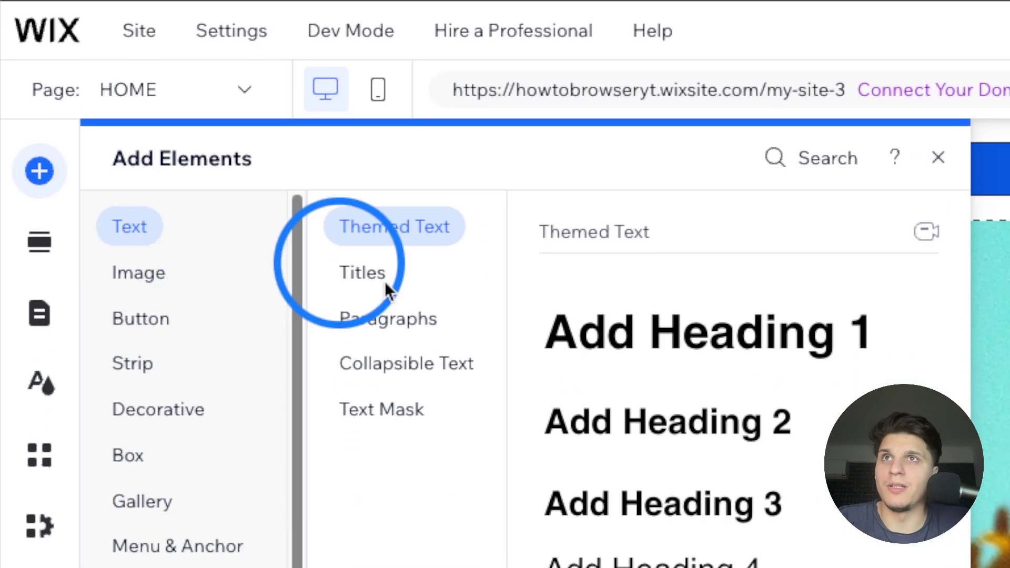
left_click_drag(620, 400, 1009, 439)
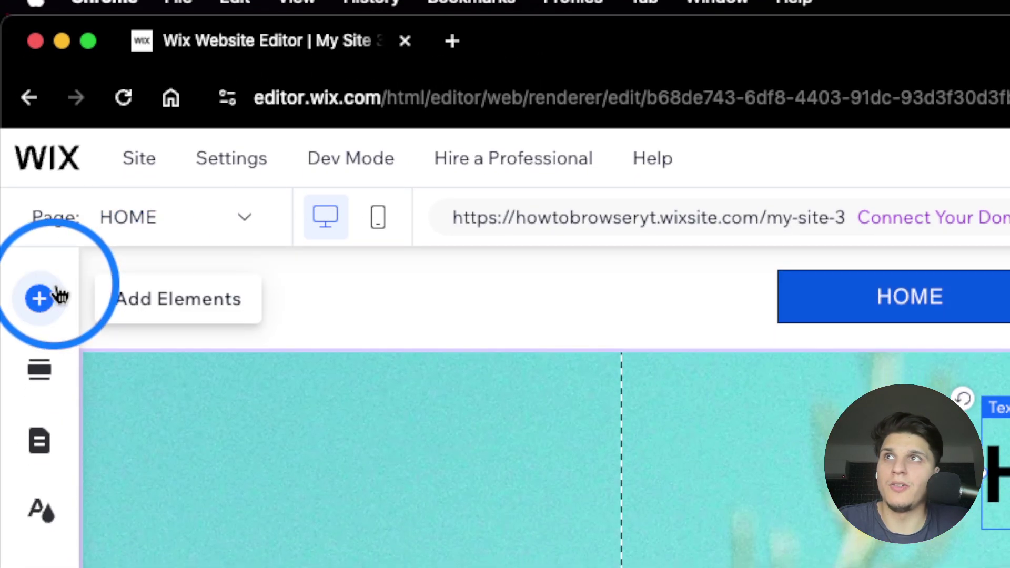
Step: Add the free Wix stock photo of a woman in a pink skirt onto the slider
left_click(55, 295)
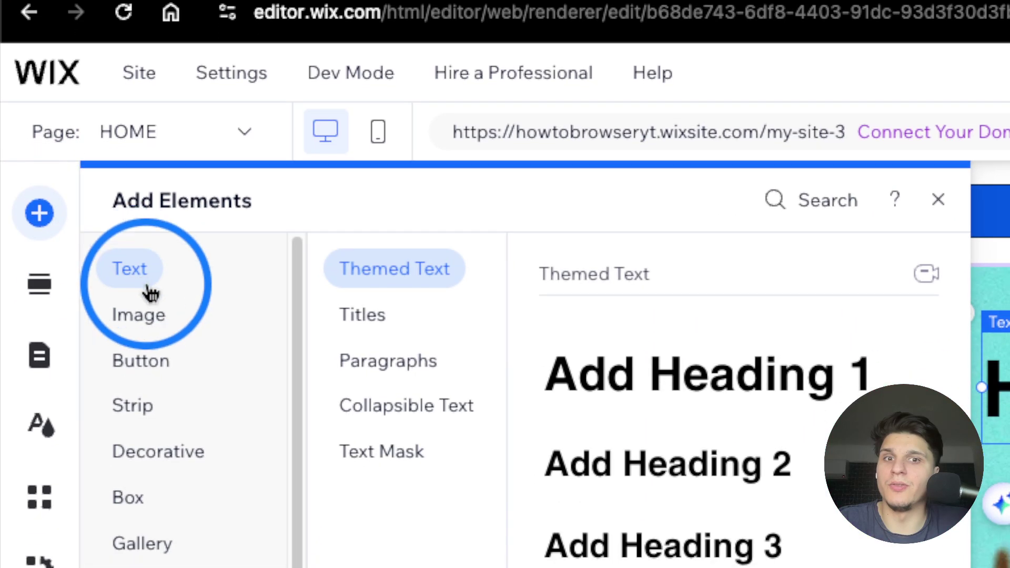
mouse_move(163, 389)
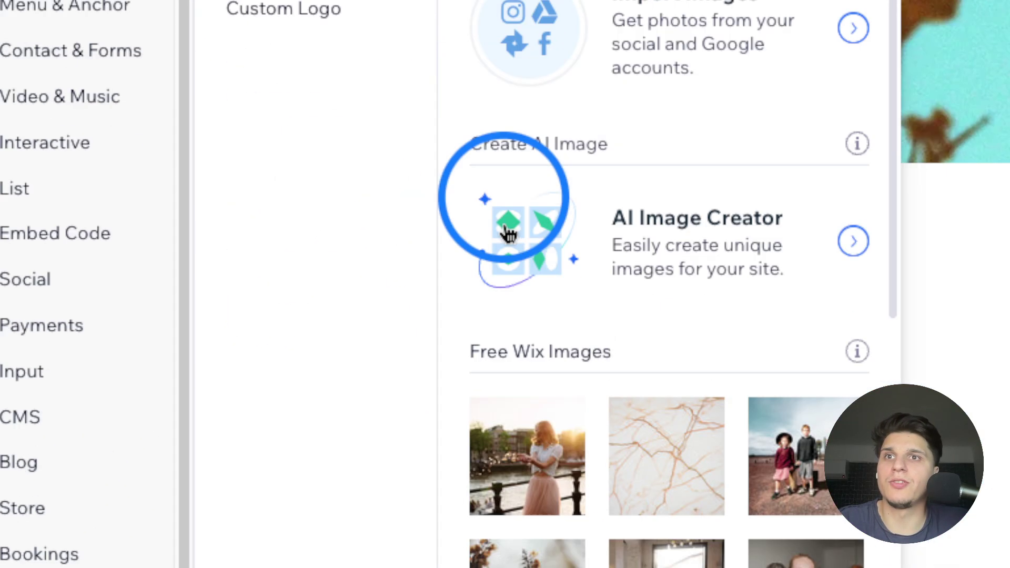
scroll(507, 232, "down", 1)
left_click_drag(489, 451, 480, 269)
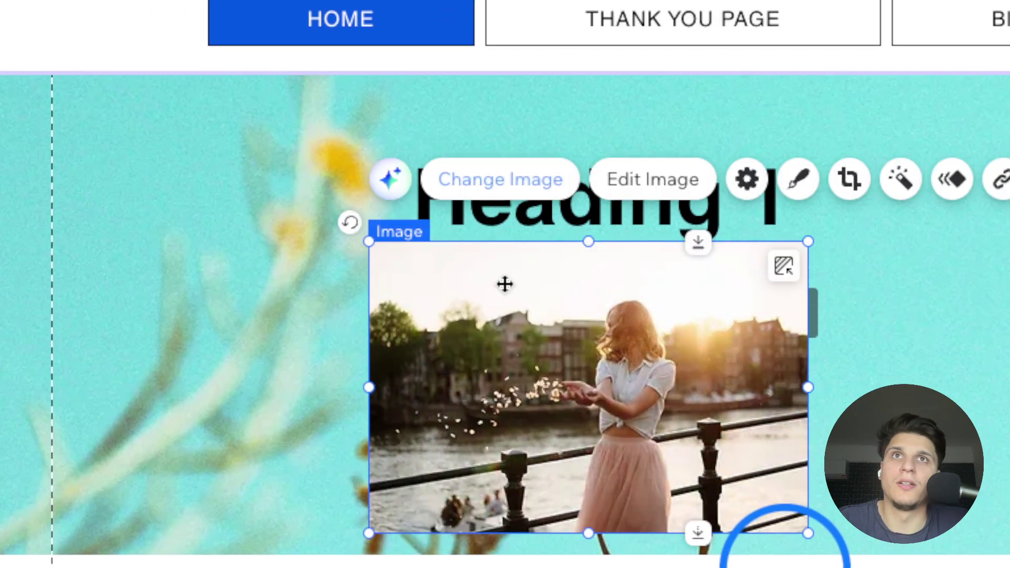
Step: Narrow the Heading 1 text box and move it up above the photo
left_click(498, 178)
left_click_drag(1009, 263, 750, 251)
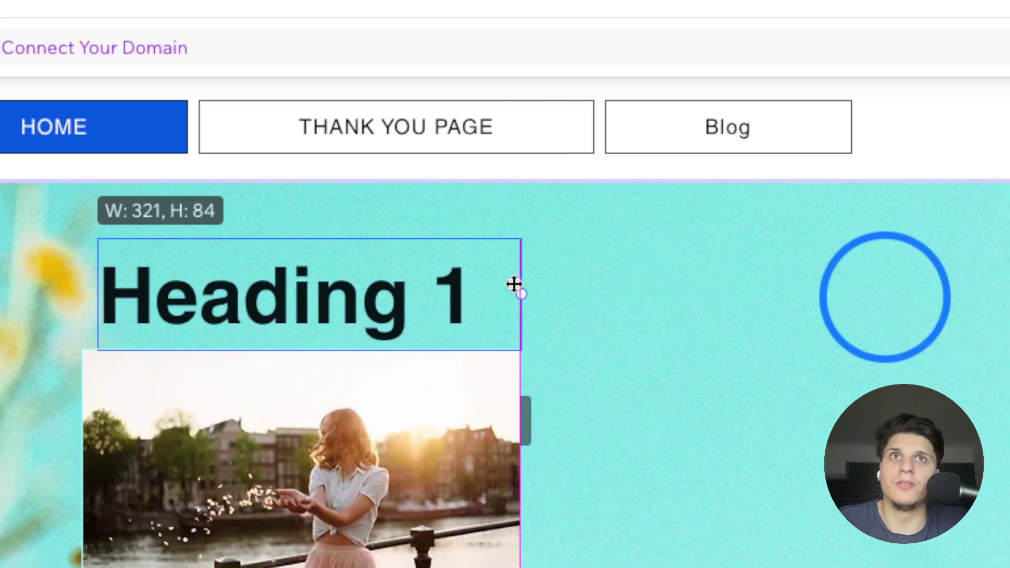
left_click_drag(514, 285, 485, 293)
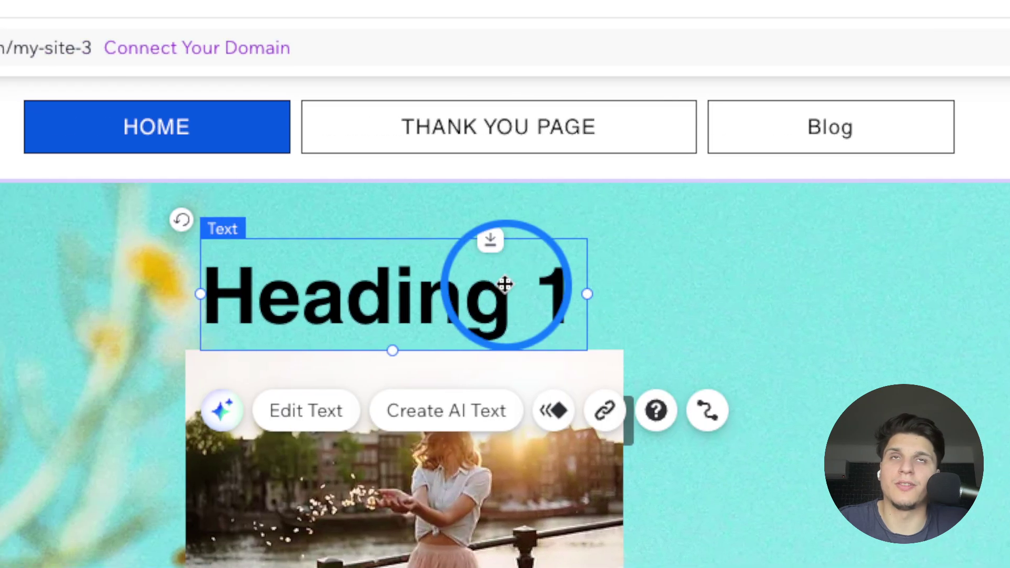
left_click_drag(404, 286, 399, 265)
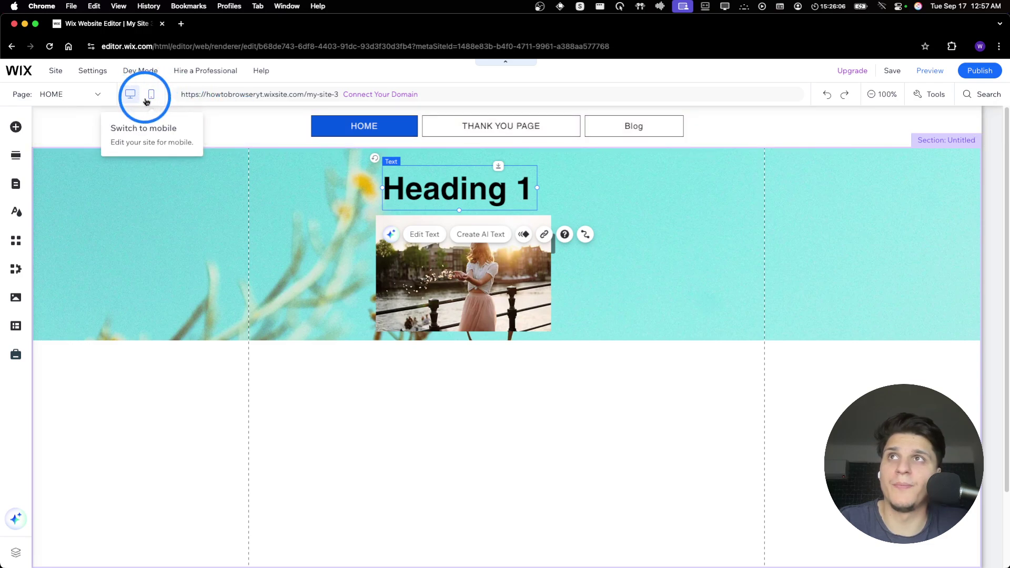
Step: Look at the top section in the mobile layout, then return to desktop view
left_click(151, 94)
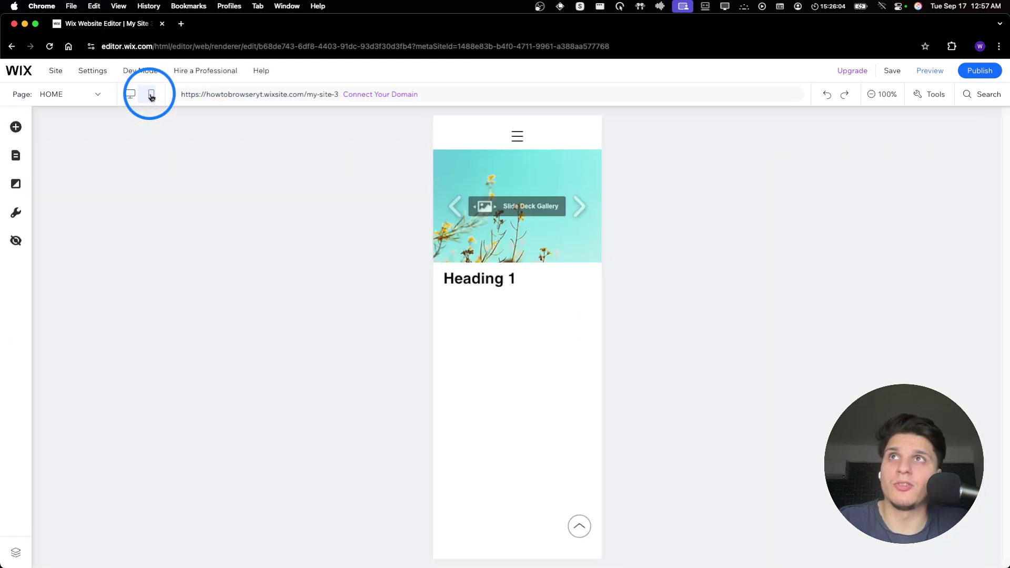
left_click(440, 229)
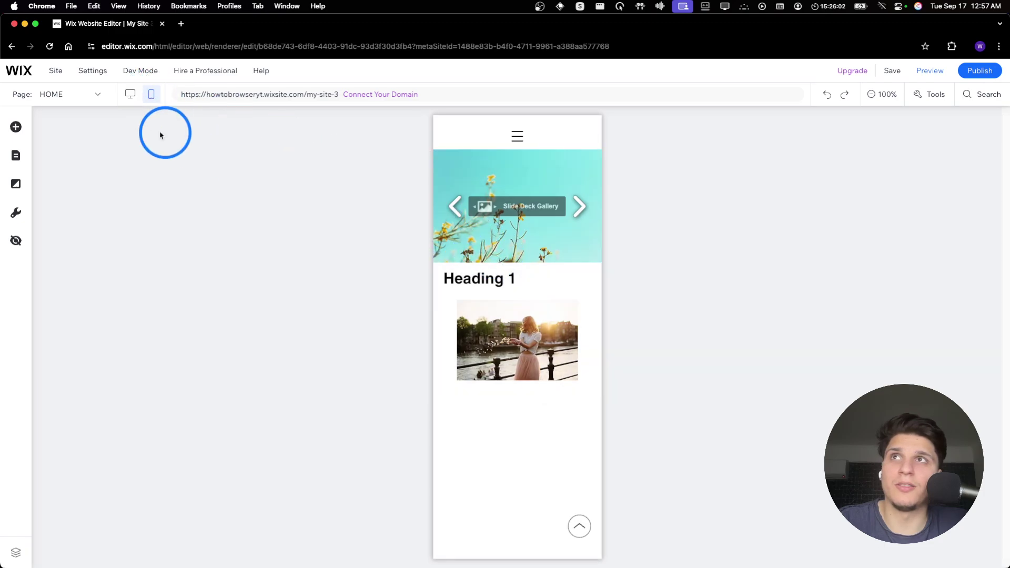
left_click(131, 95)
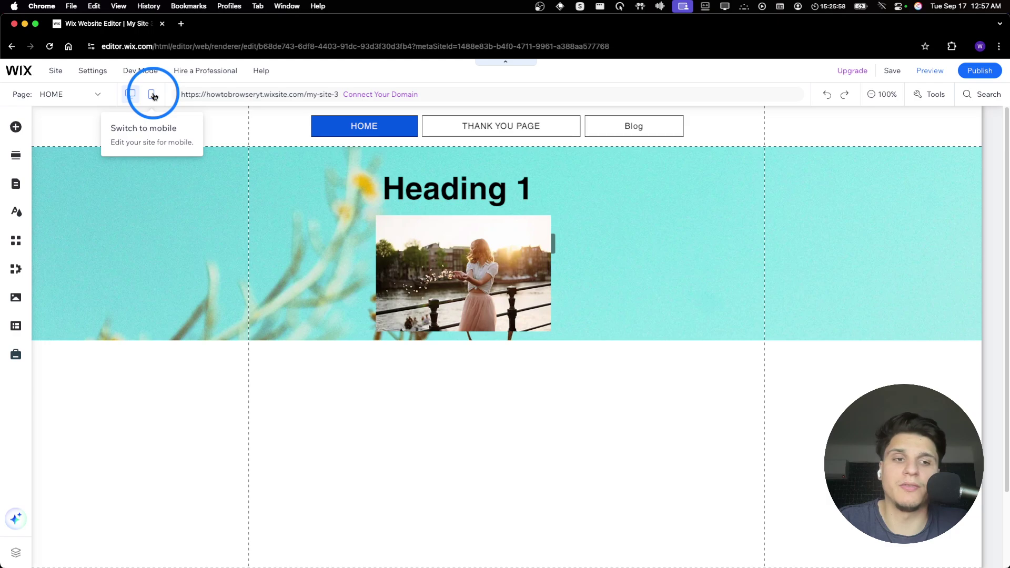
Step: Turn off Stretch to full width on the slider gallery and switch to mobile view
left_click(308, 185)
left_click(308, 185)
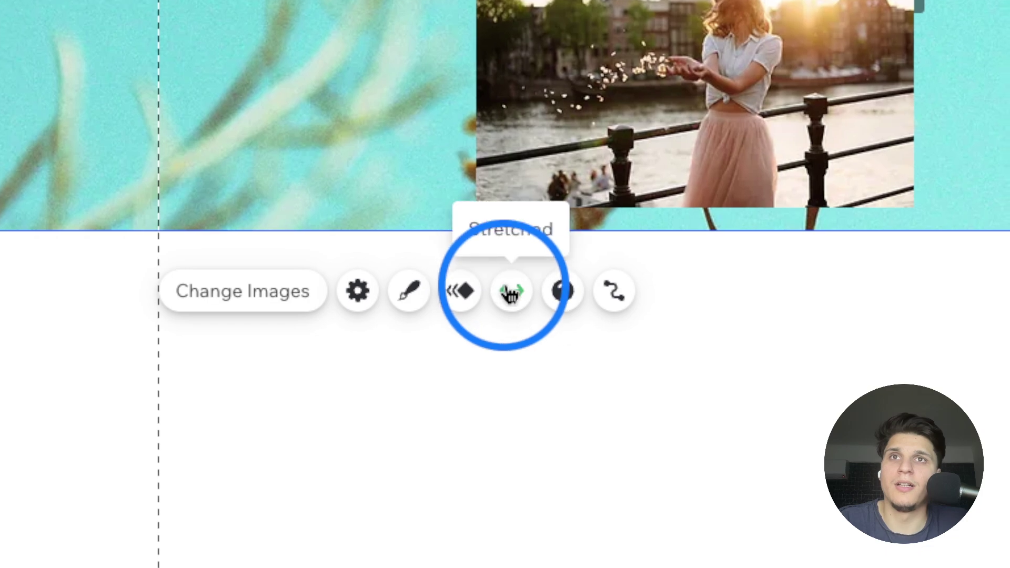
left_click(510, 292)
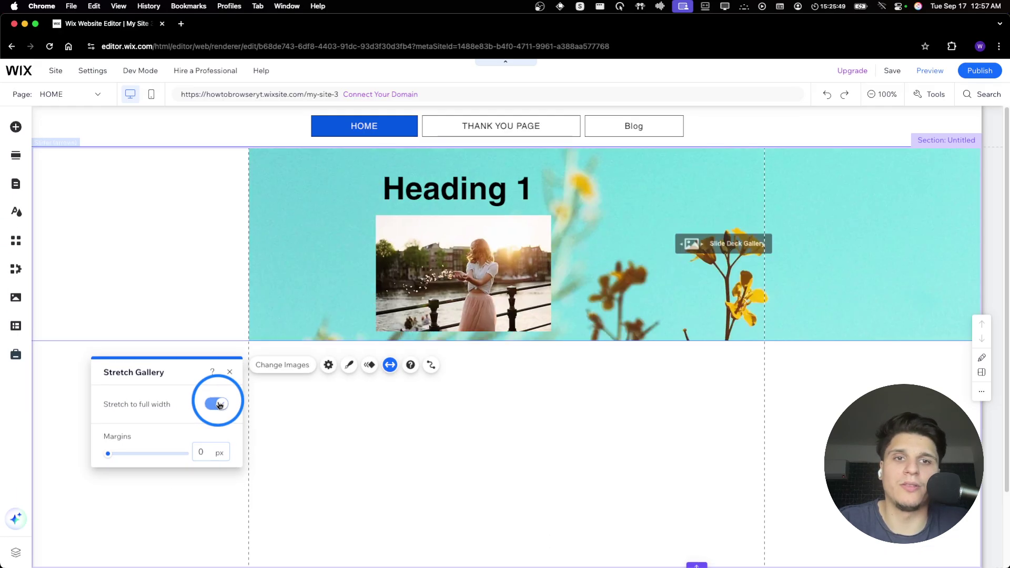
left_click(508, 292)
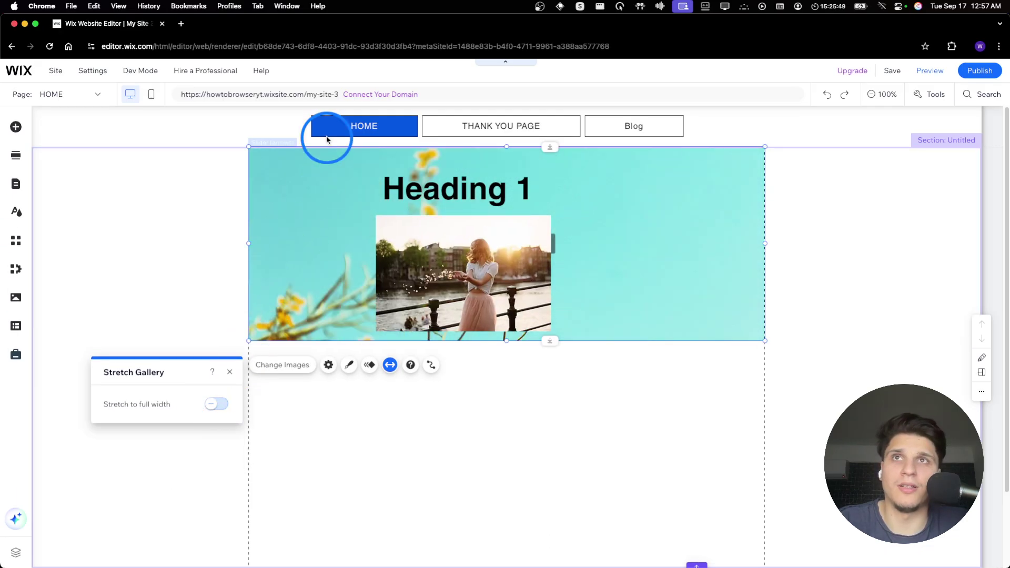
left_click(147, 90)
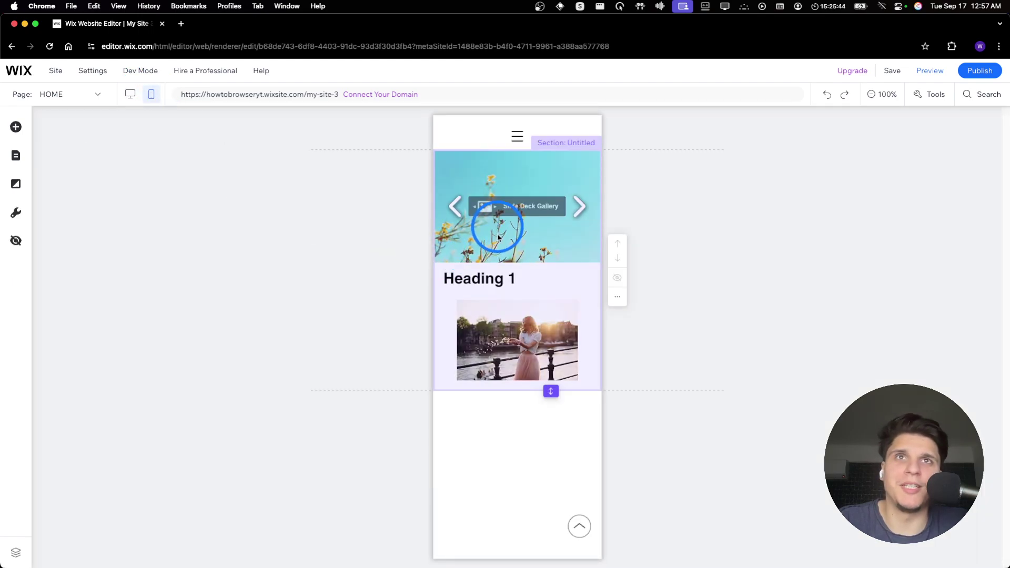
Step: Move Heading 1 onto the slideshow and shift the mobile menu icon to the right edge
left_click_drag(491, 282, 514, 174)
left_click_drag(517, 136, 581, 130)
left_click(589, 530)
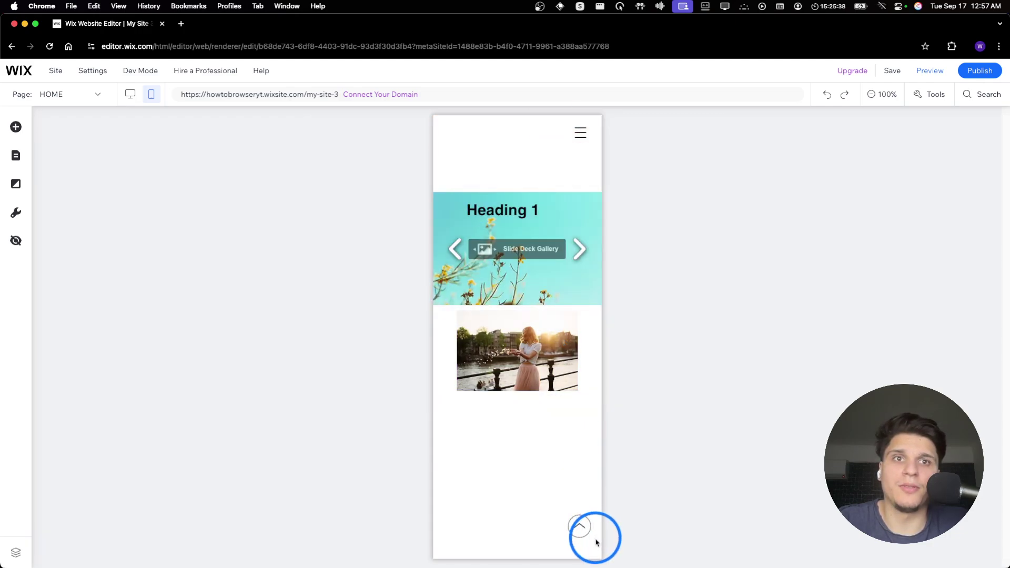
Step: Place Heading 1 just above the photo, move the slider up under the header, then preview
left_click_drag(522, 214, 529, 316)
left_click_drag(541, 230, 576, 129)
left_click(578, 130)
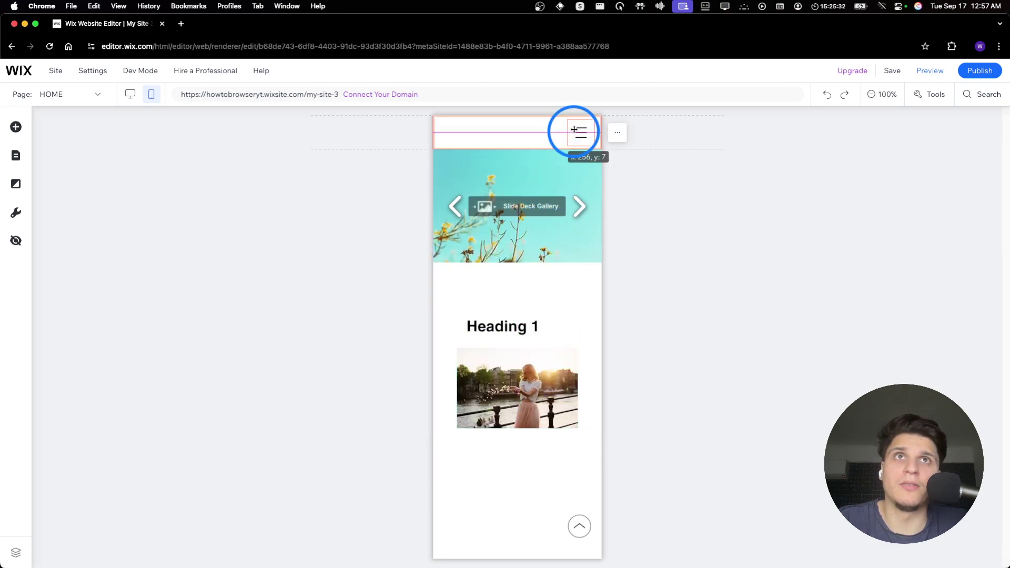
left_click(922, 77)
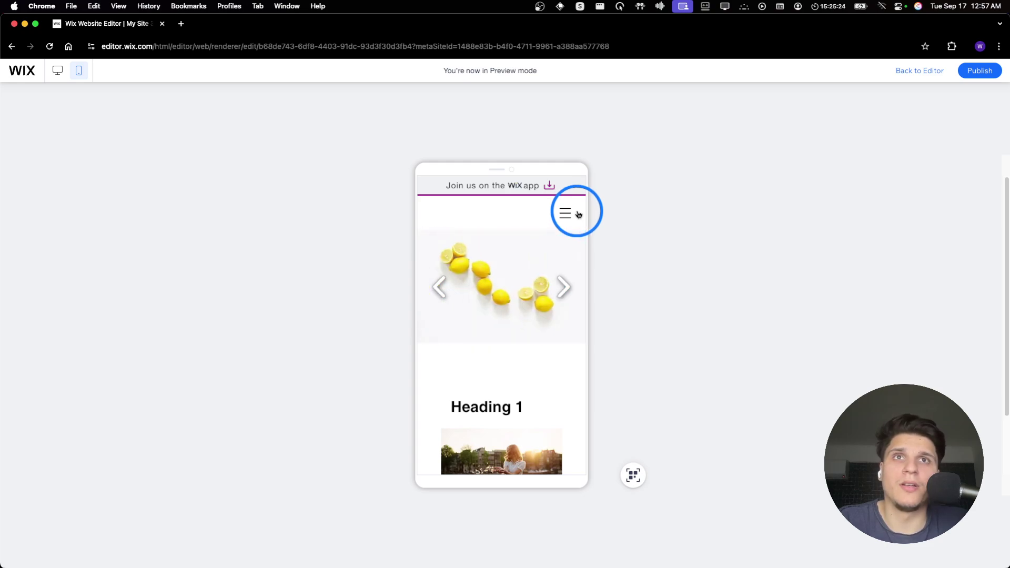
Step: Open and close the mobile menu, advance the slideshow, and scroll through the mobile preview
left_click(574, 217)
left_click(566, 215)
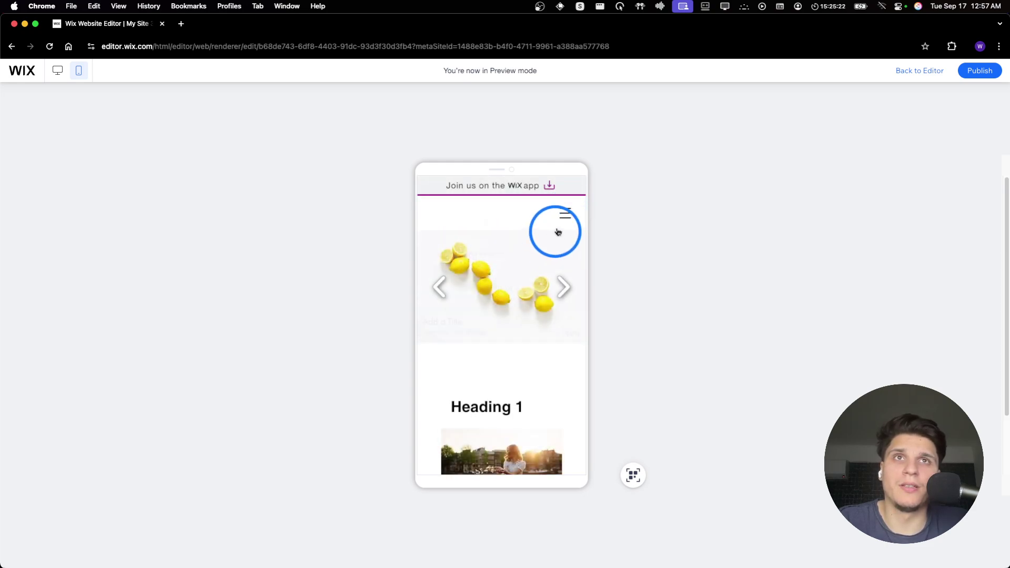
left_click(564, 217)
left_click(565, 215)
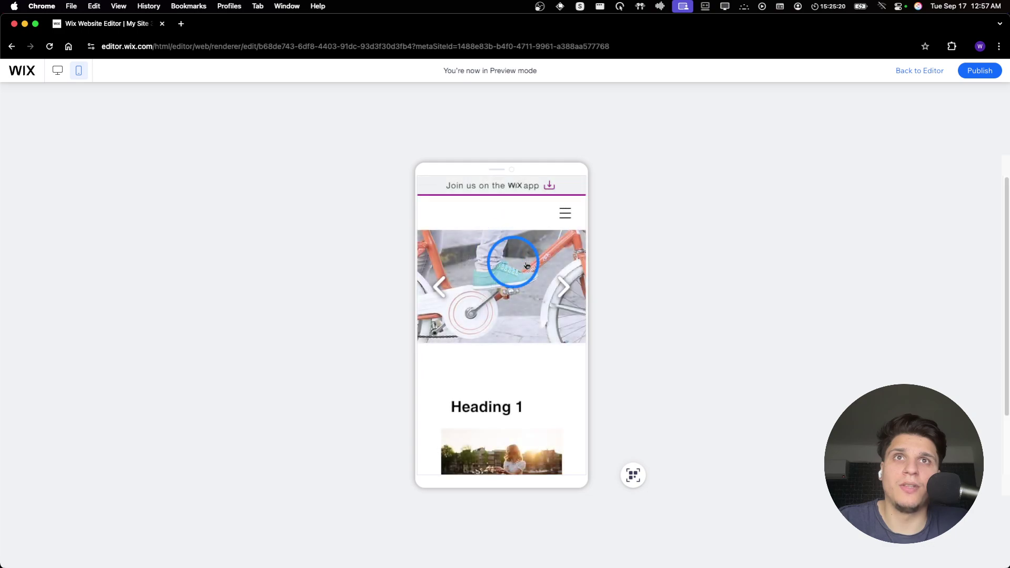
scroll(486, 408, "down", 3)
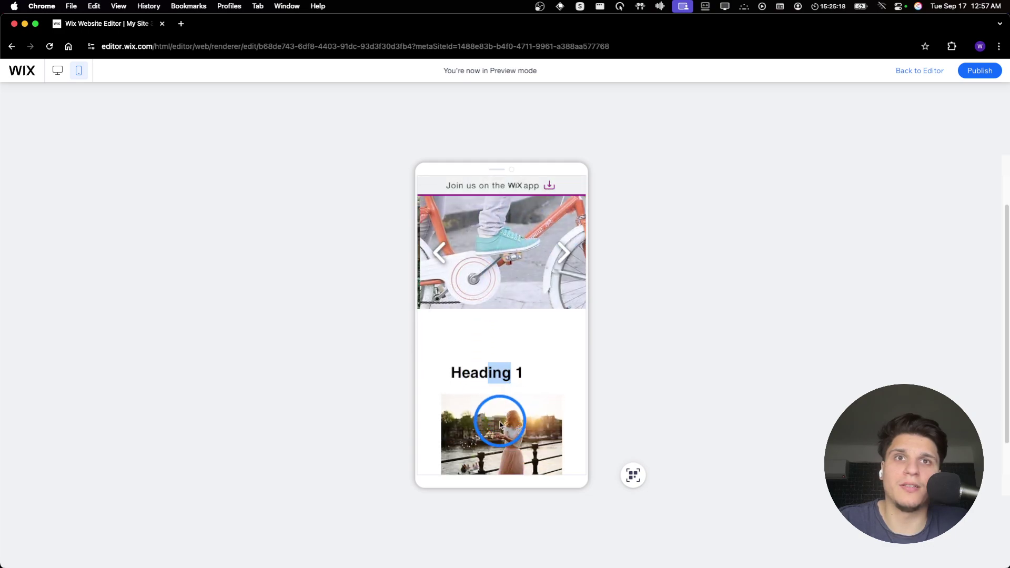
scroll(506, 400, "up", 2)
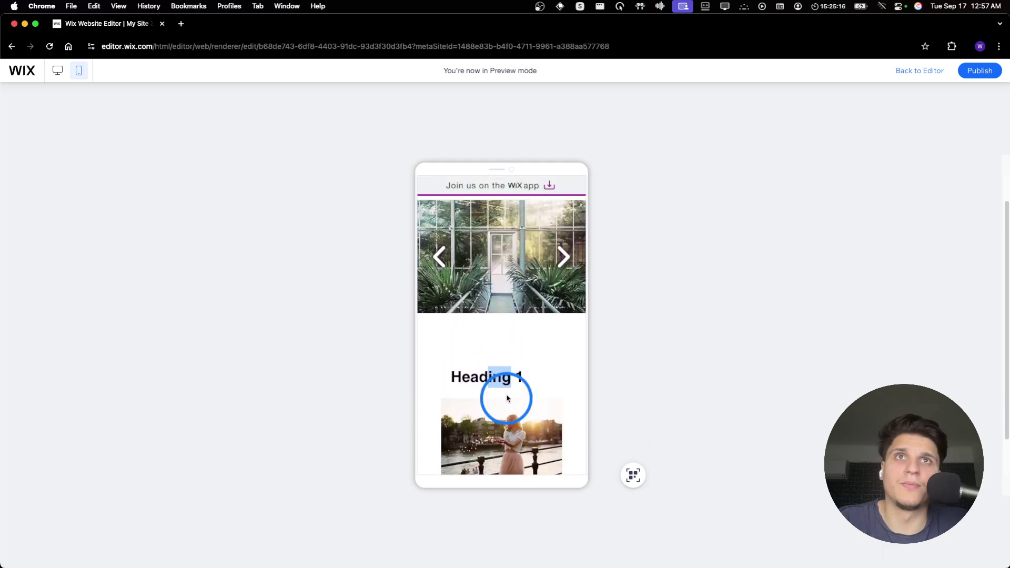
scroll(506, 400, "down", 2)
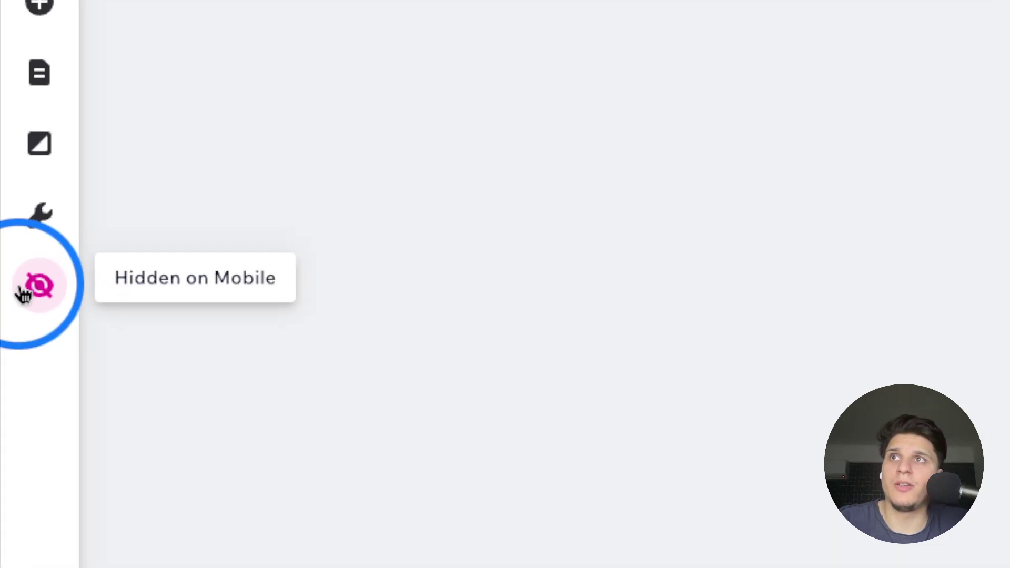
Step: Hide Heading 1 on mobile and confirm it appears in the Hidden on Mobile list
left_click(10, 247)
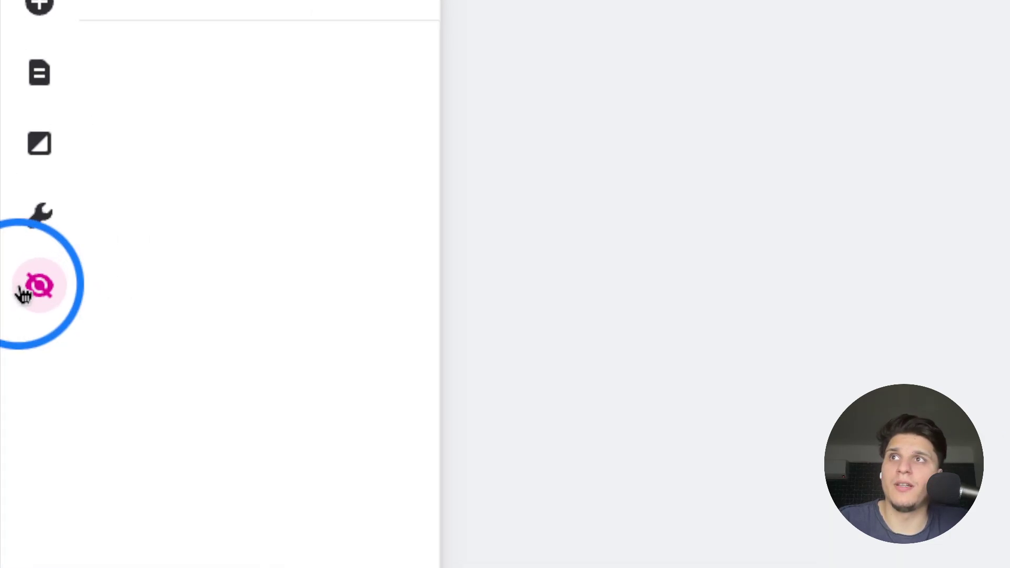
left_click(505, 293)
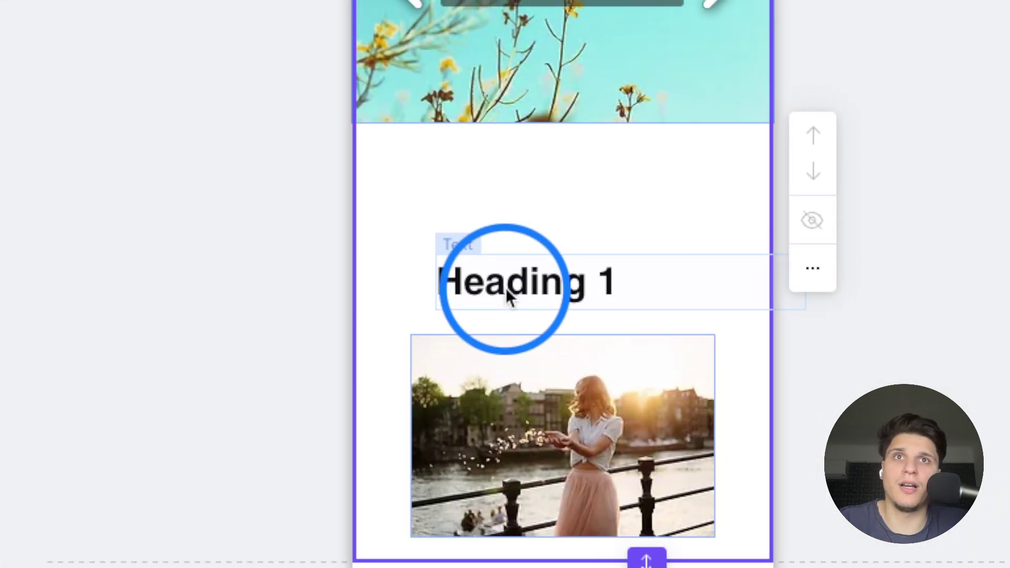
left_click(506, 288)
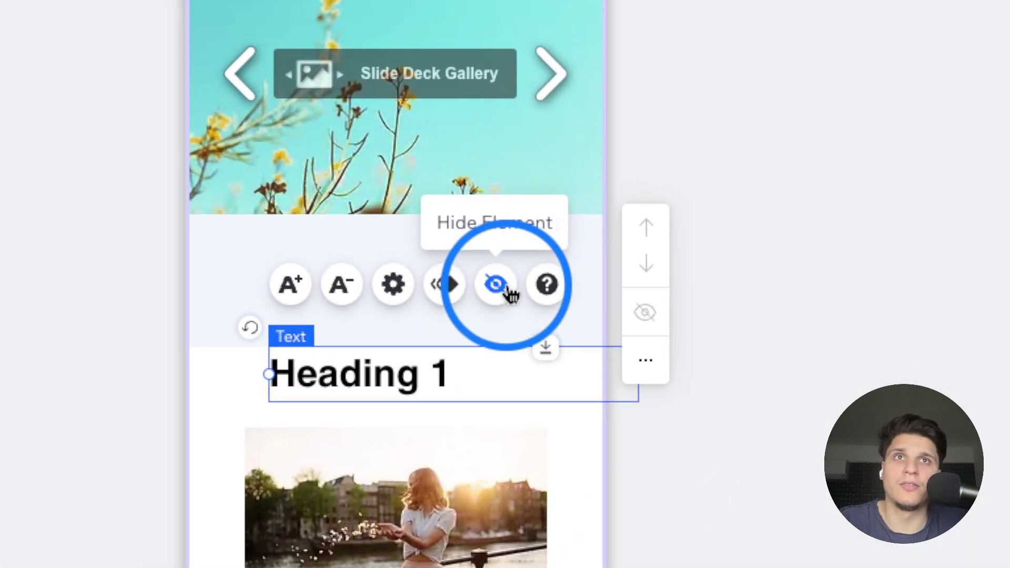
left_click(660, 191)
left_click(263, 289)
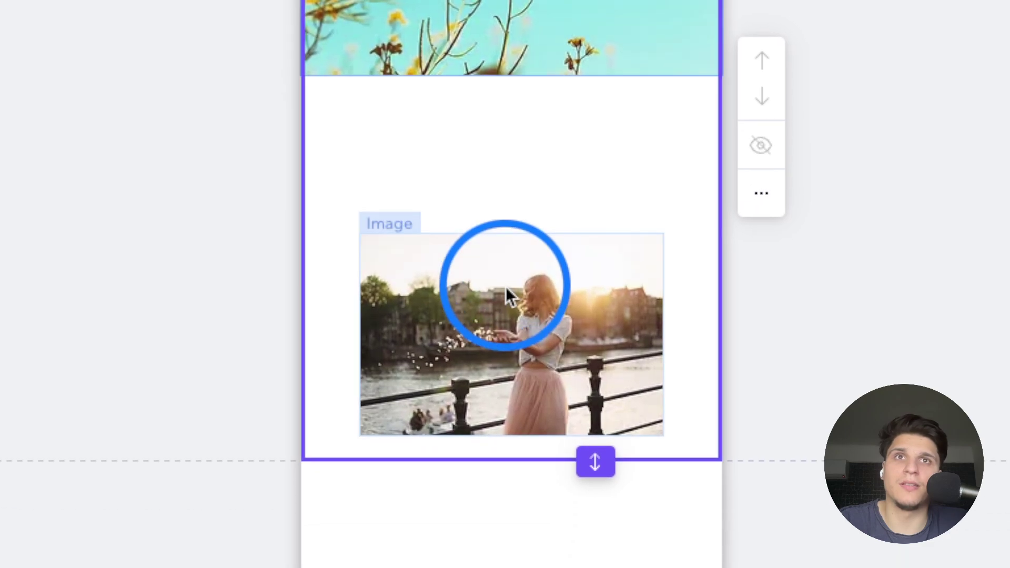
left_click(506, 286)
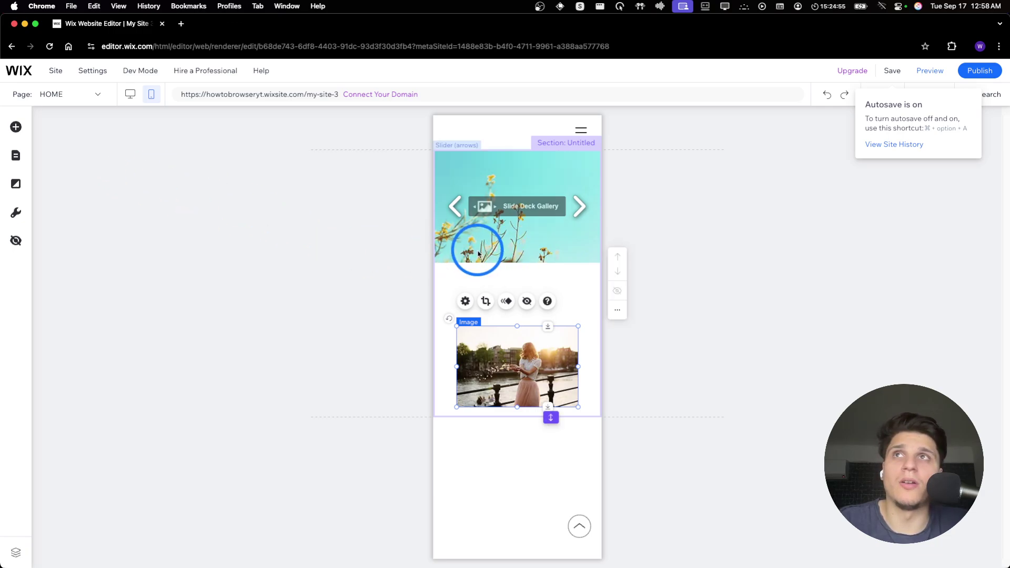
Step: Add the Quick action bar and review the Phone and Email action settings
left_click(16, 212)
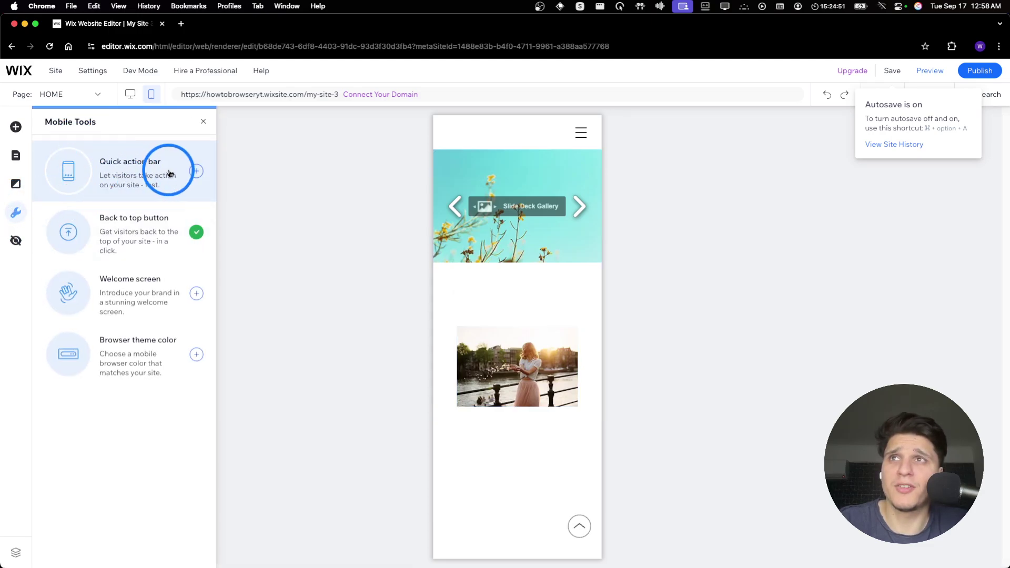
left_click(197, 171)
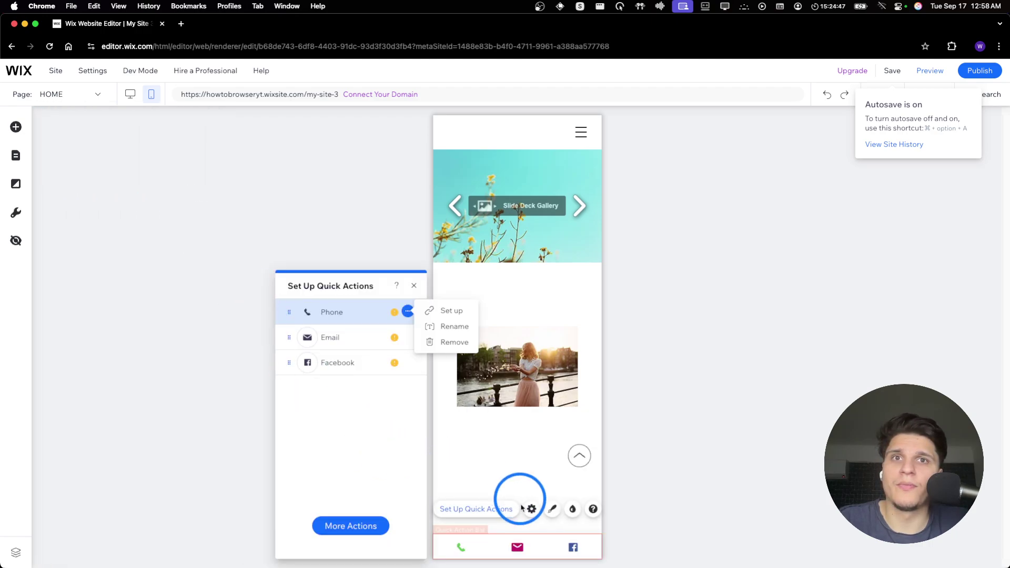
left_click(351, 497)
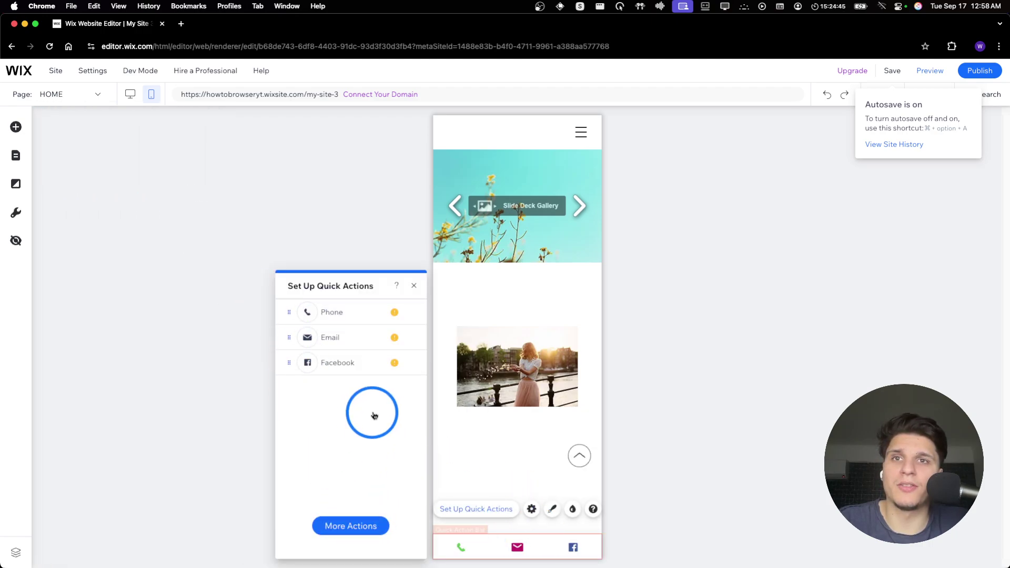
left_click(408, 311)
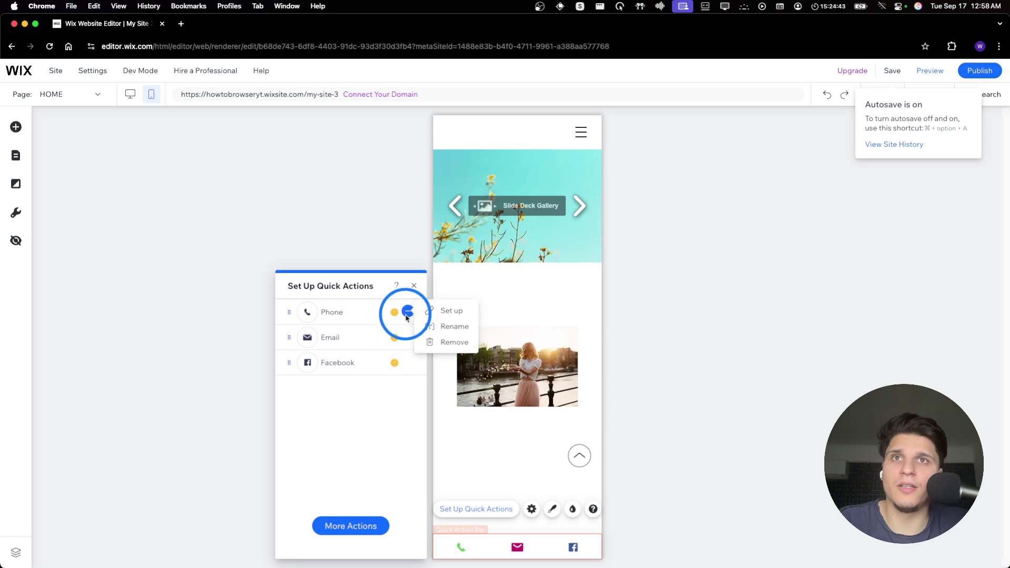
left_click(427, 318)
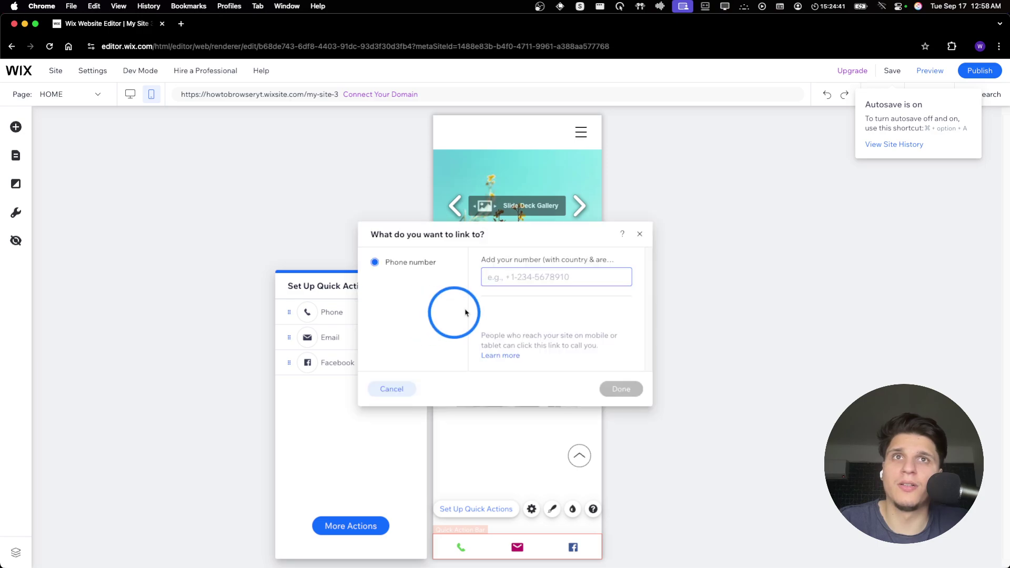
left_click(639, 233)
left_click(408, 337)
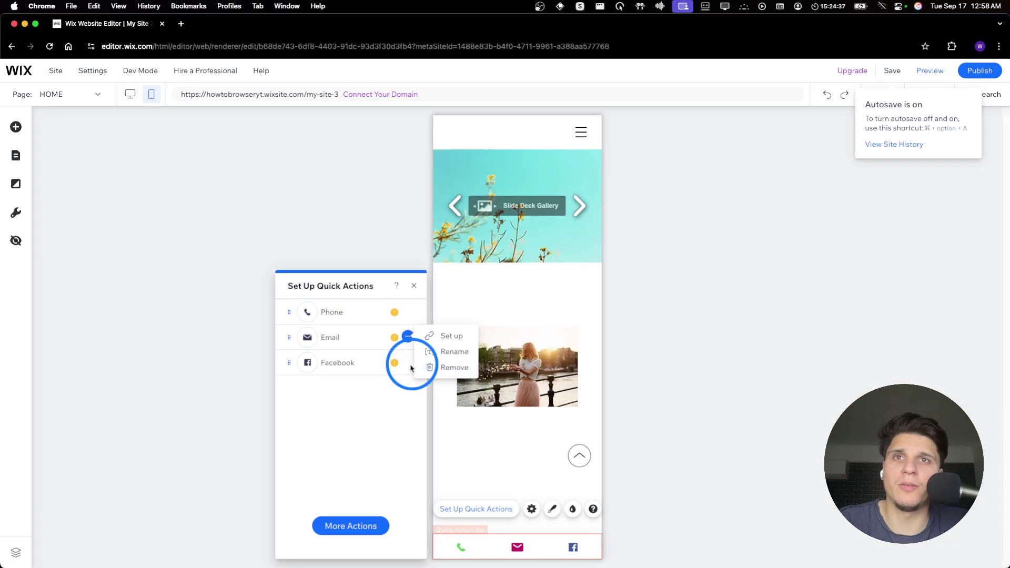
Step: Check the Facebook action, mobile background and Mobile Tools, then show Site Pages and Menu
left_click(555, 317)
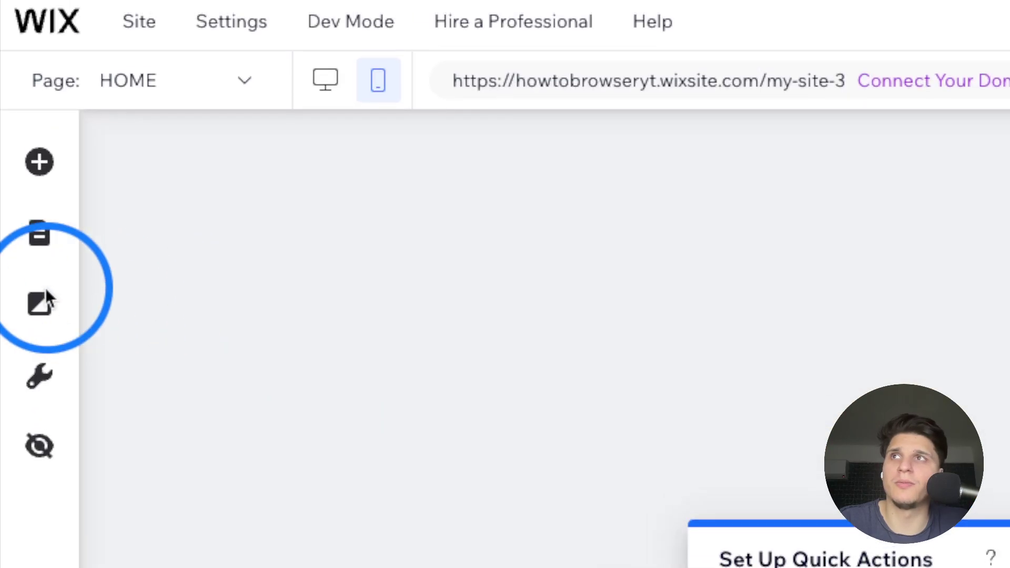
left_click(48, 294)
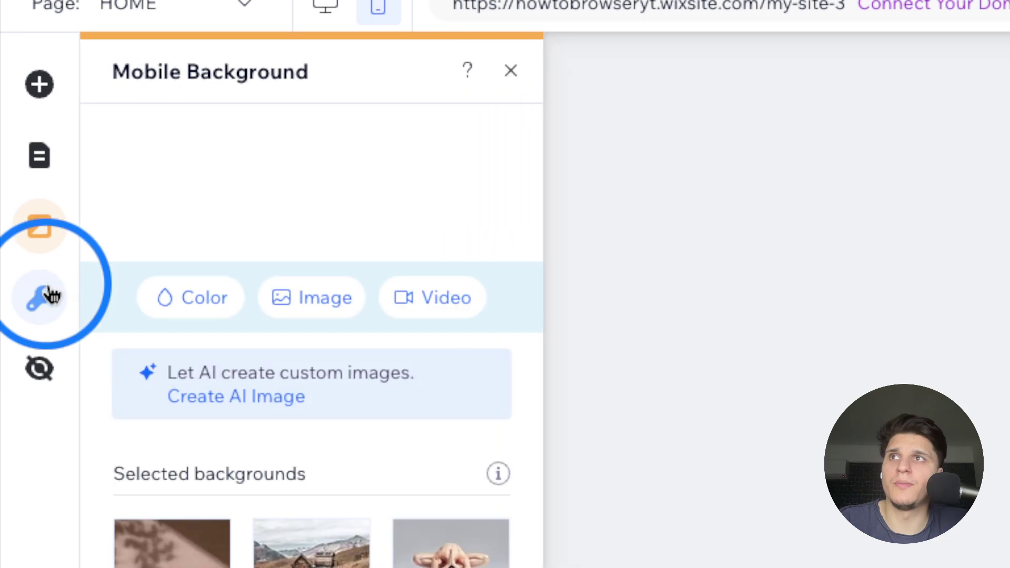
left_click(42, 357)
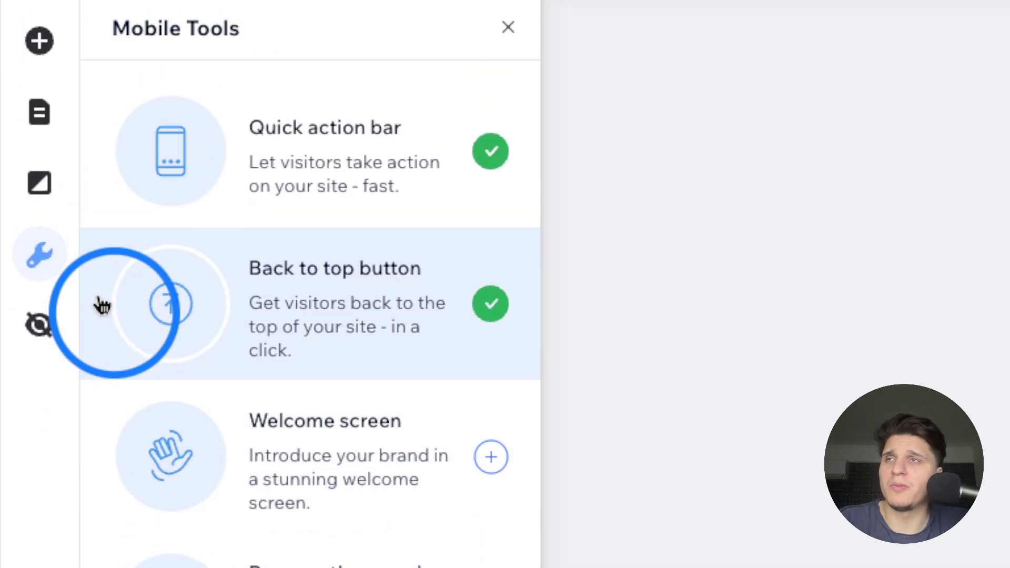
left_click(29, 125)
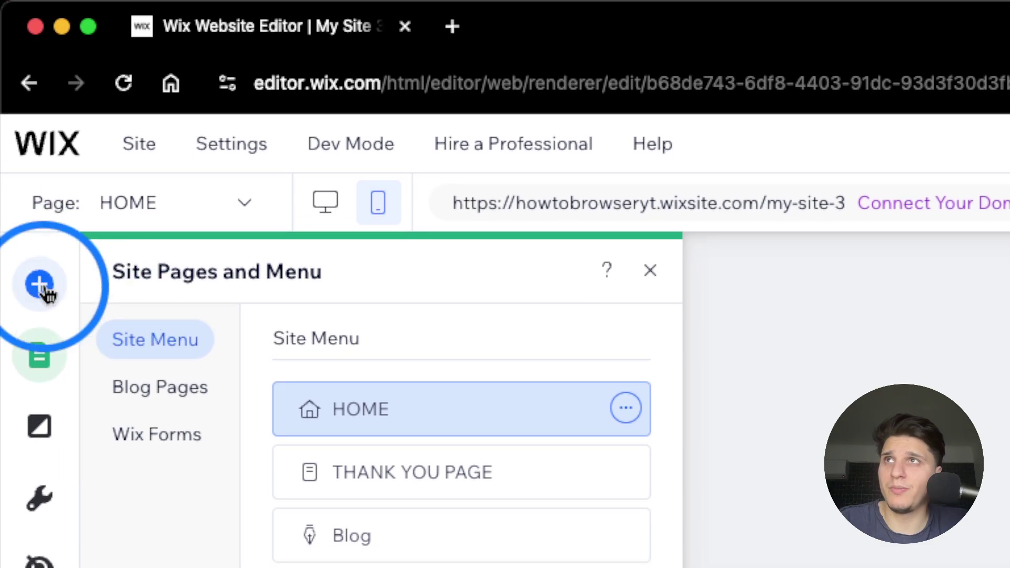
Step: Place the round gradient NEW icon button over the riverside photo on the mobile page
left_click(45, 290)
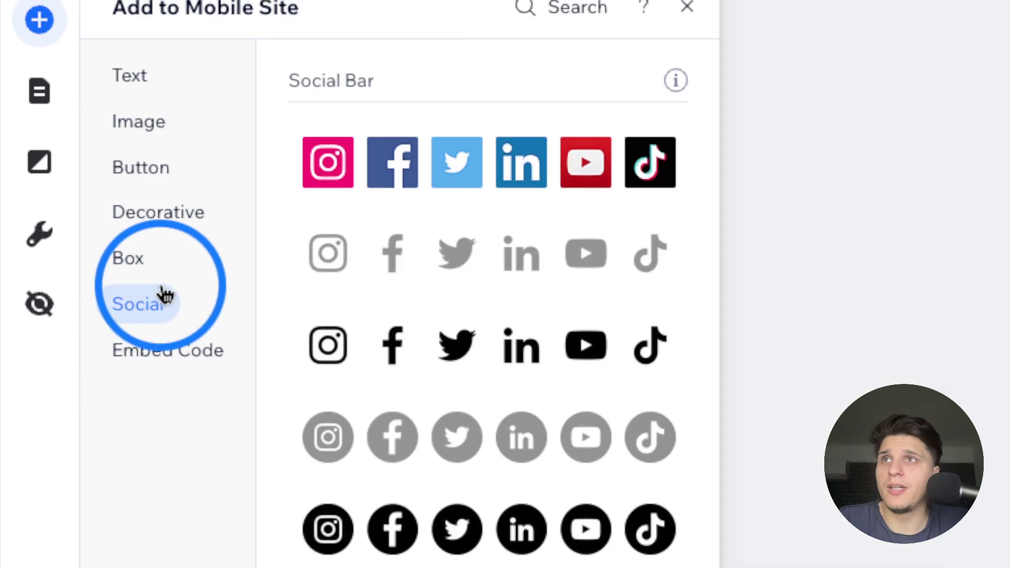
mouse_move(152, 531)
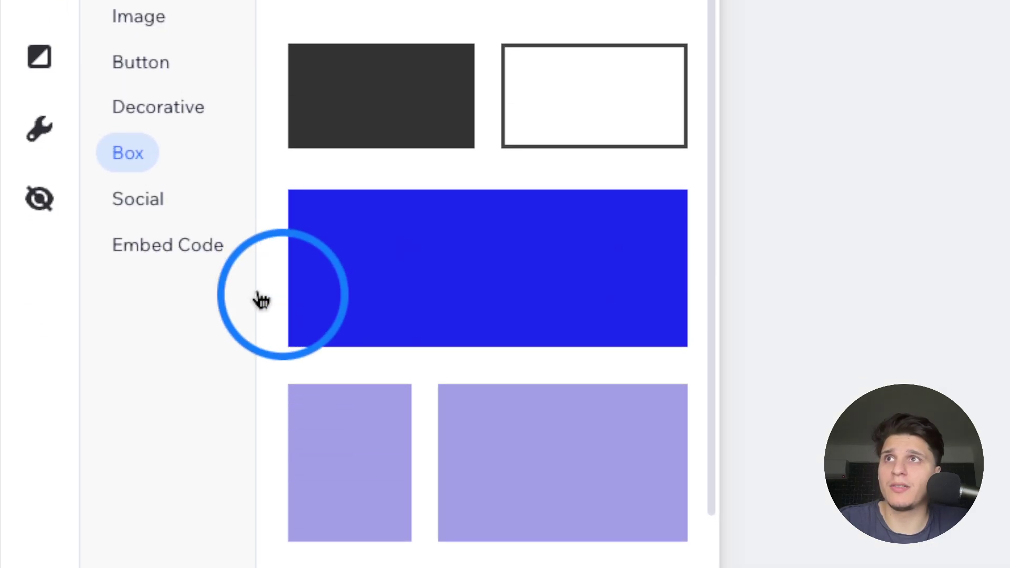
mouse_move(218, 383)
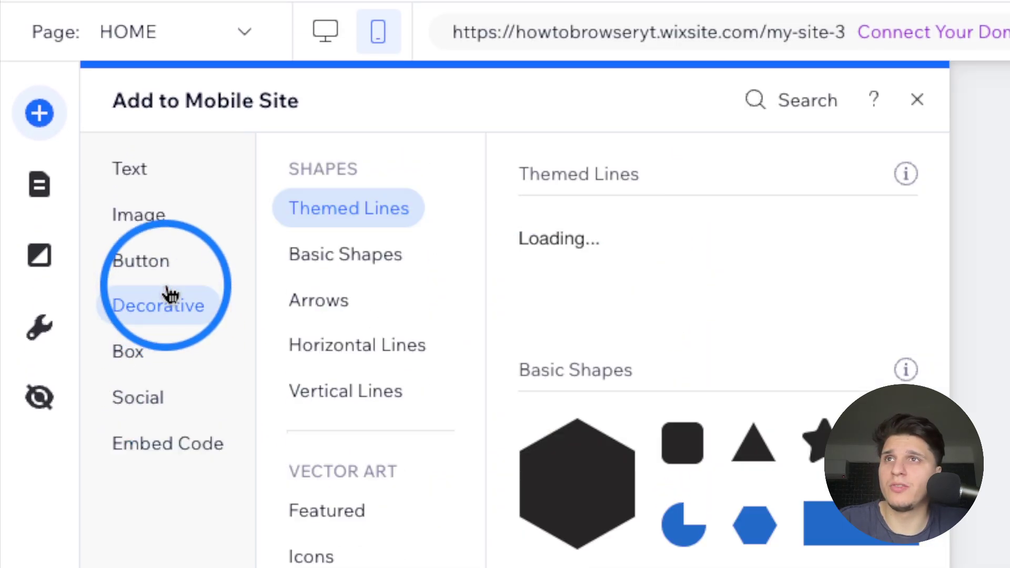
mouse_move(159, 93)
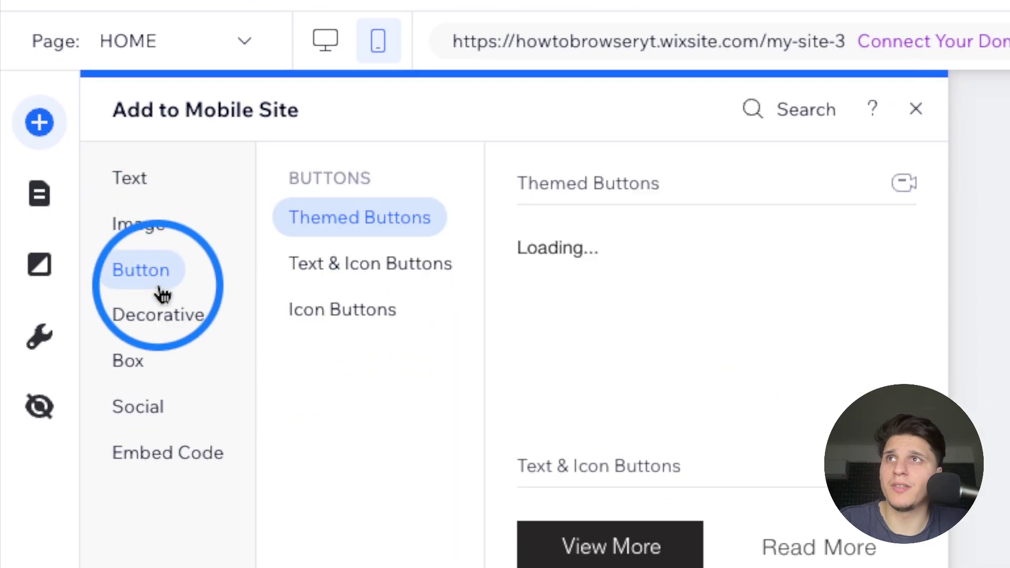
left_click(339, 310)
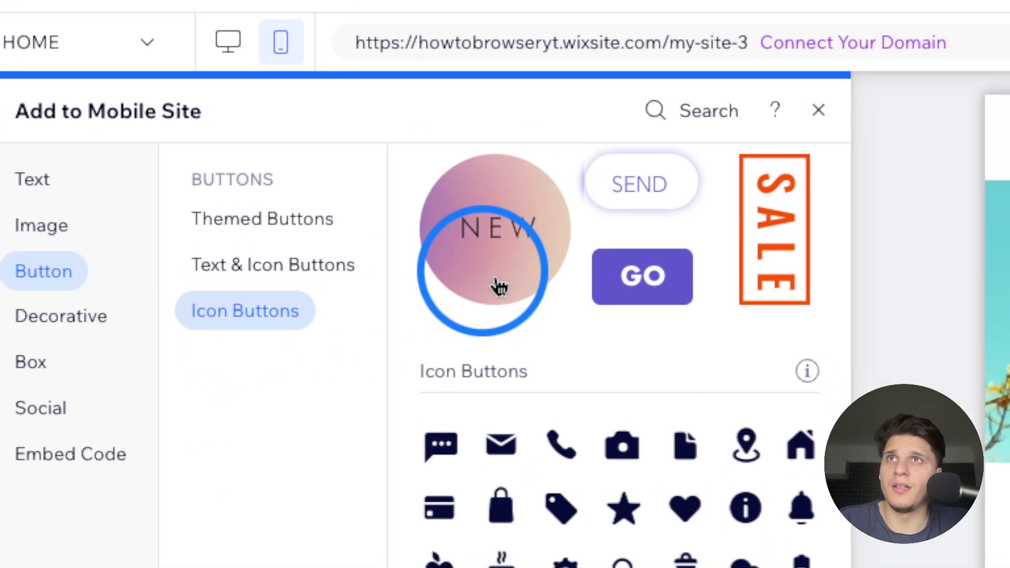
left_click_drag(499, 286, 538, 432)
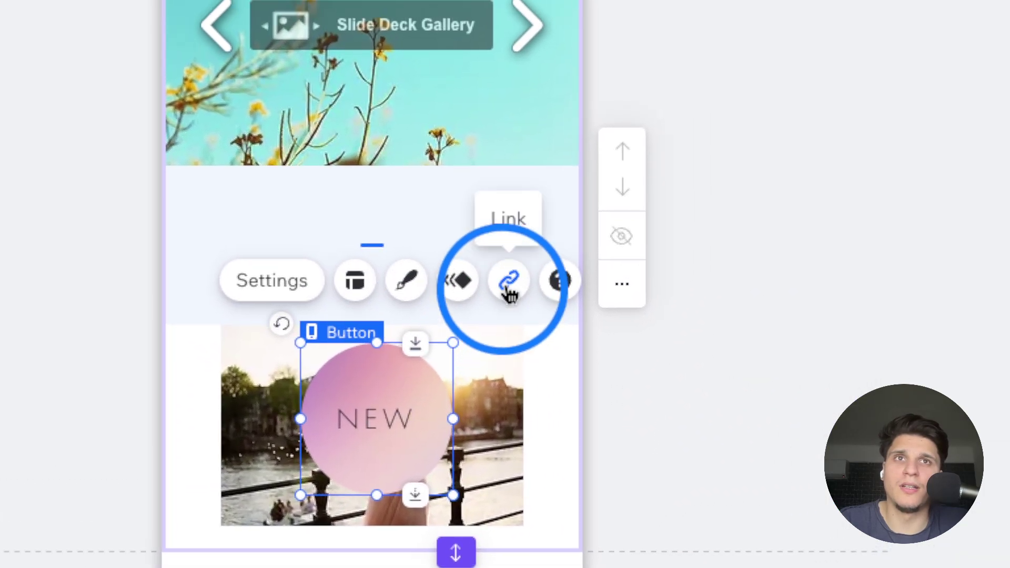
left_click(509, 287)
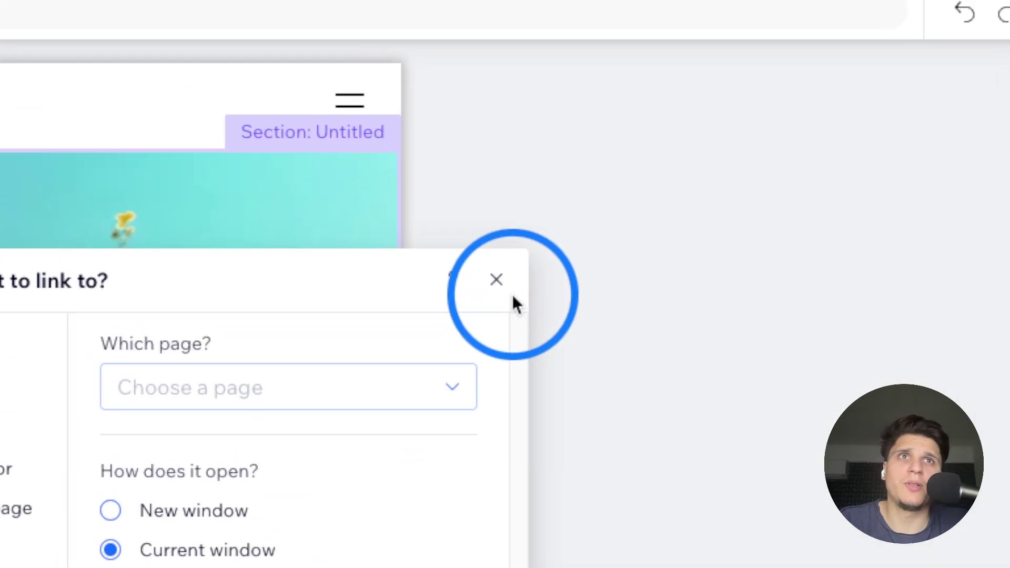
left_click(513, 299)
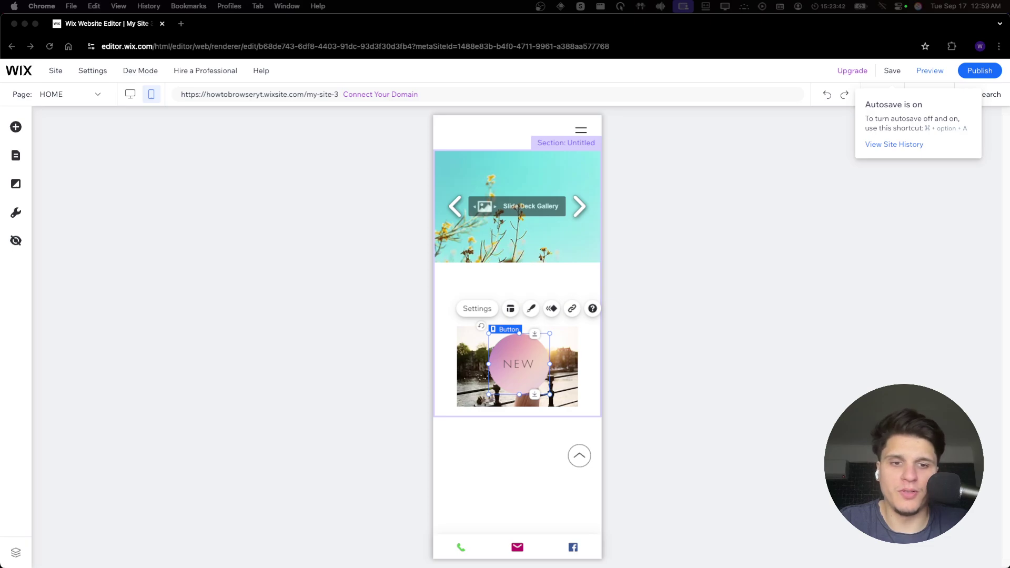
Step: Place the NEW button just below the slider, clear of the photo, after browsing the Decorative vertical lines
left_click(507, 411)
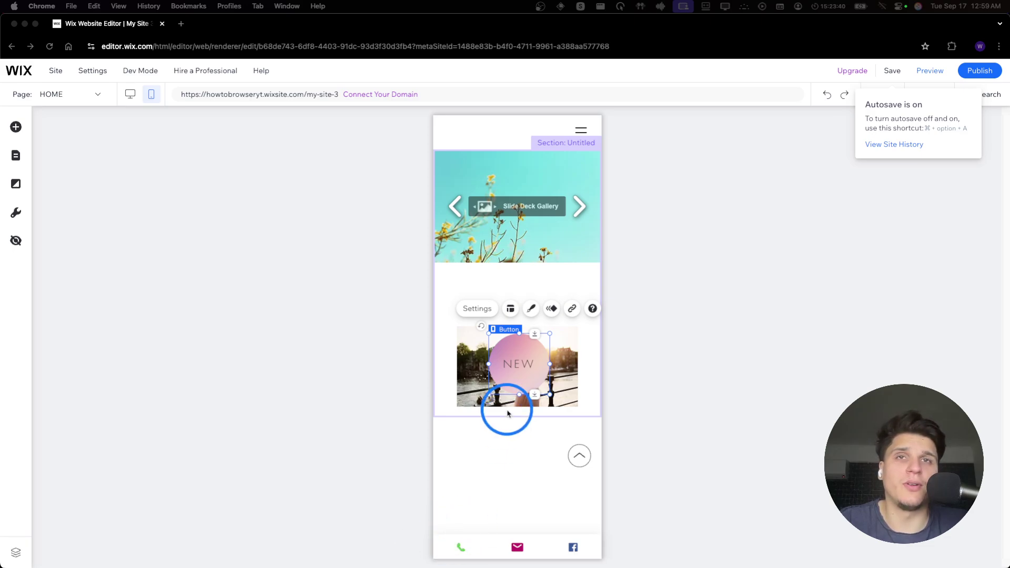
left_click_drag(502, 372, 506, 284)
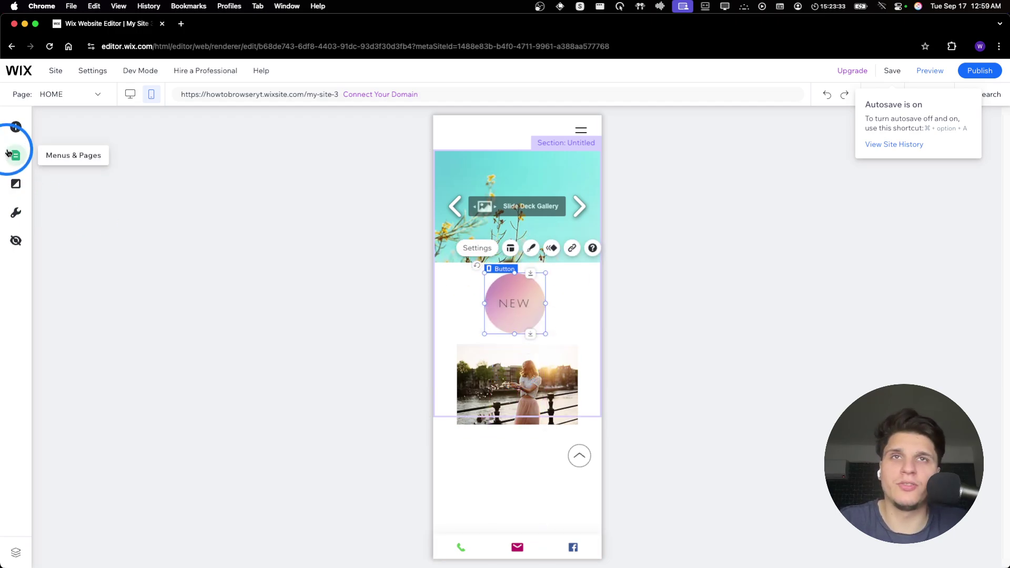
left_click(7, 130)
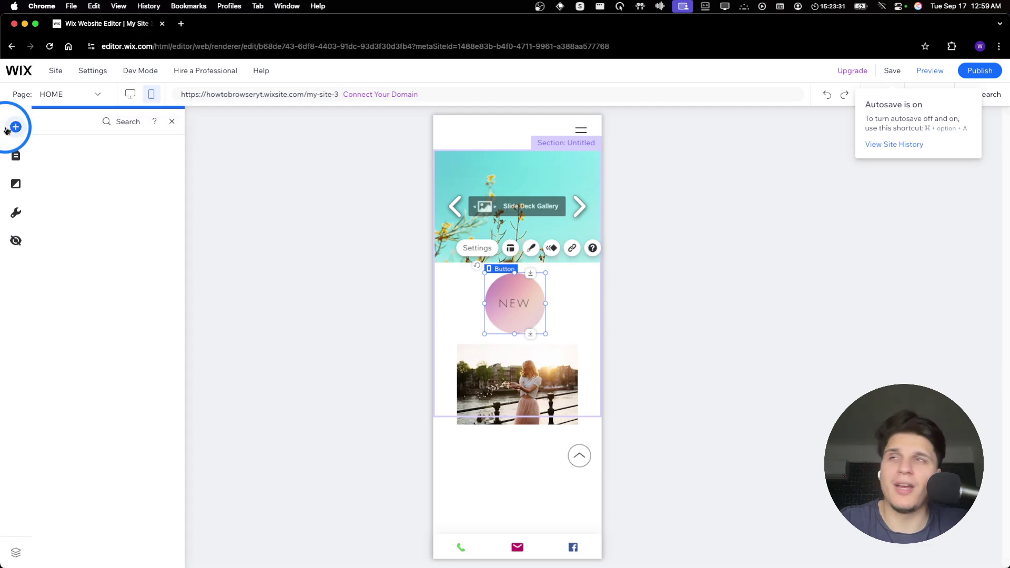
left_click(55, 204)
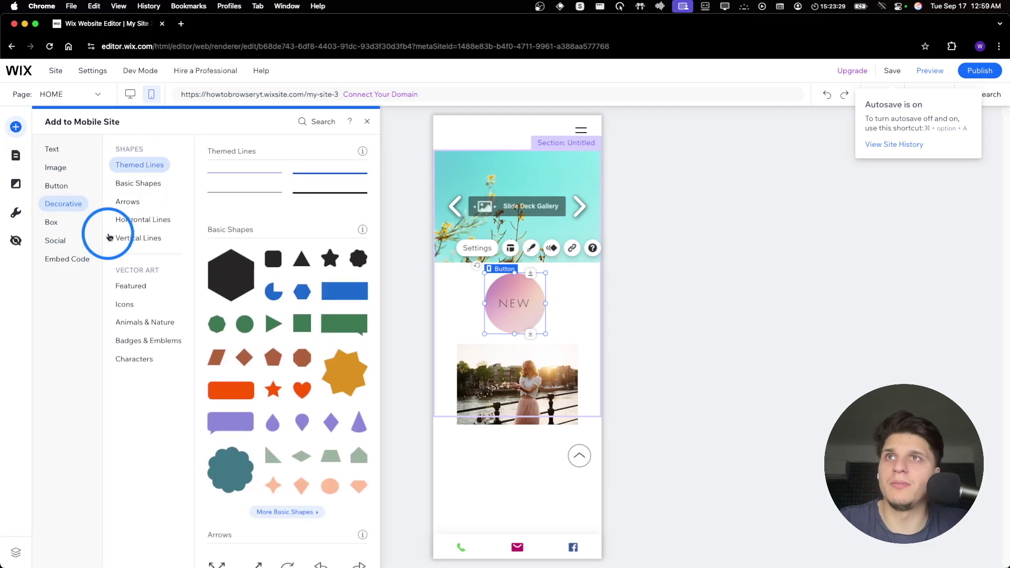
left_click(143, 223)
left_click(145, 241)
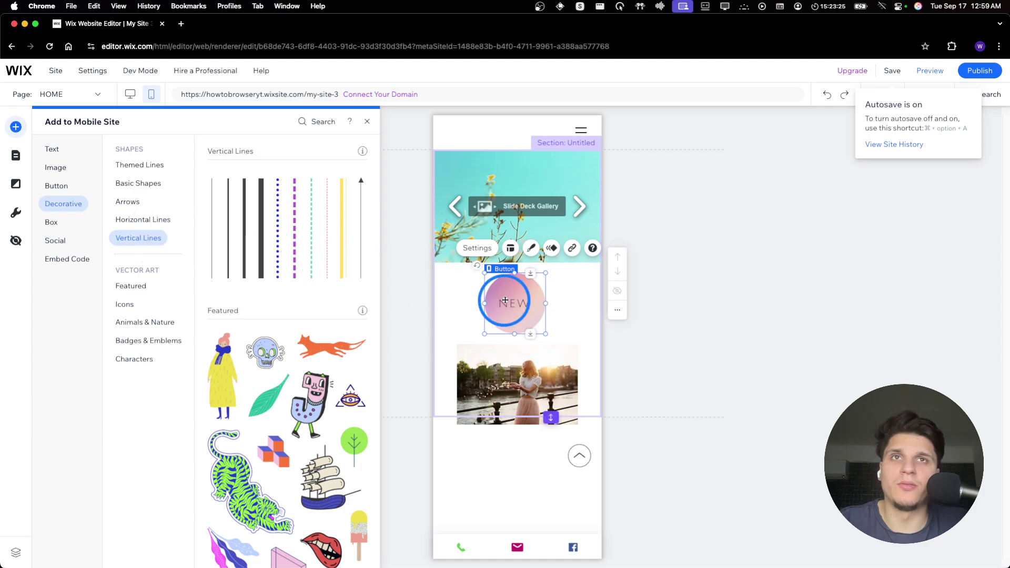
mouse_move(500, 295)
left_mouse_down()
mouse_move(504, 210)
mouse_move(491, 207)
mouse_move(495, 297)
left_mouse_up()
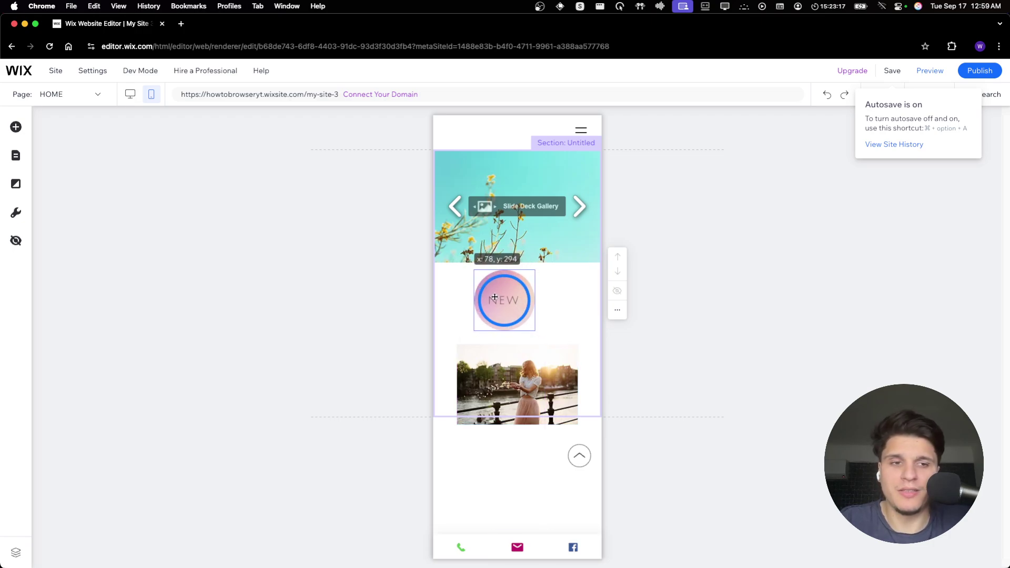
left_click_drag(494, 297, 494, 297)
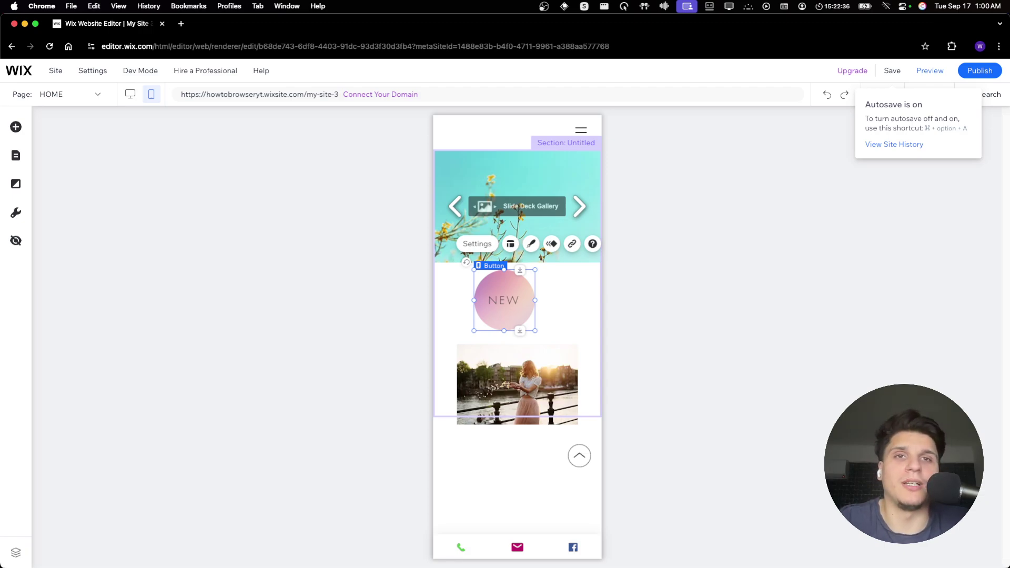
Step: Hide the riverside photo on mobile and drag the NEW button onto the slider's top edge
left_click(514, 353)
left_click(518, 315)
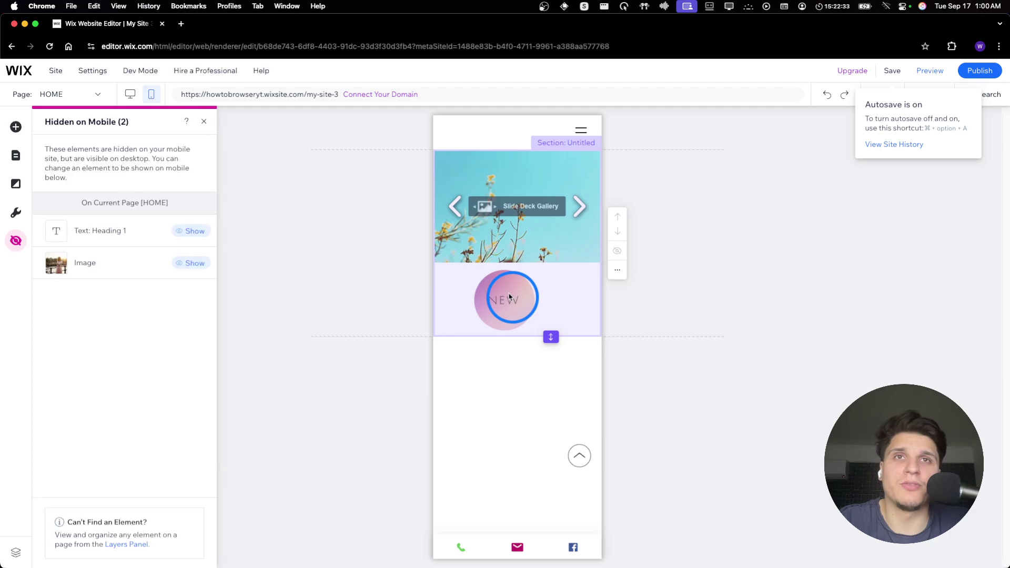
left_click_drag(509, 297, 497, 151)
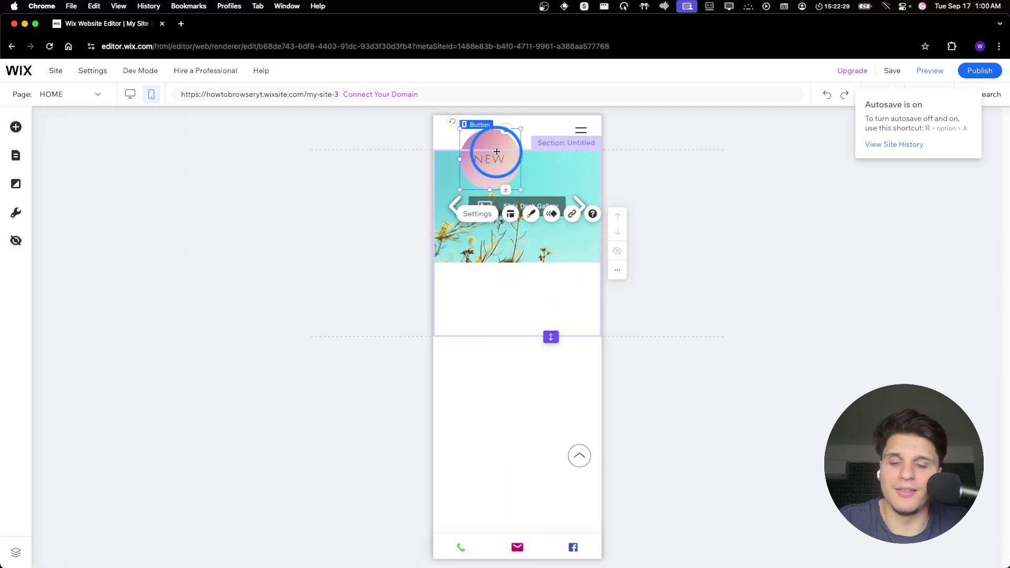